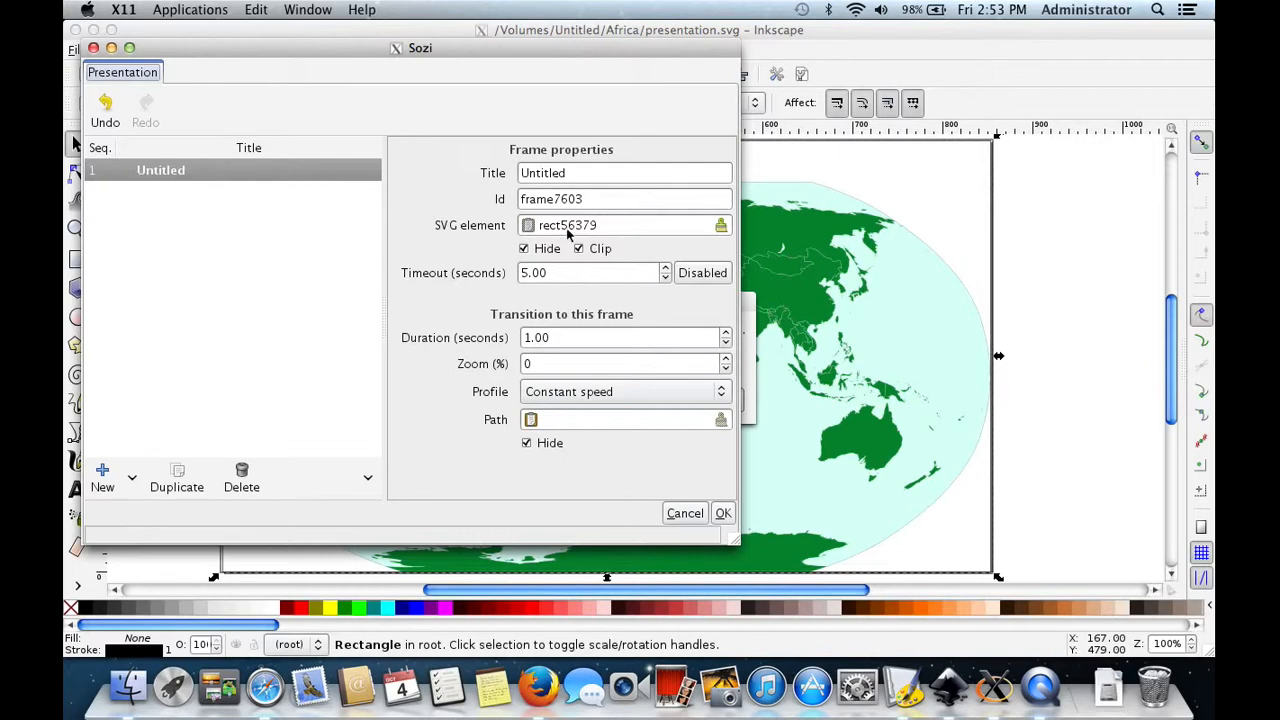
Step: Title the first presentation frame "the world", set its Id to "world" and apply the frame settings
{"action": "left_click", "coordinate": [577, 174]}
{"action": "left_click_drag", "start_coordinate": [577, 174], "coordinate": [492, 176]}
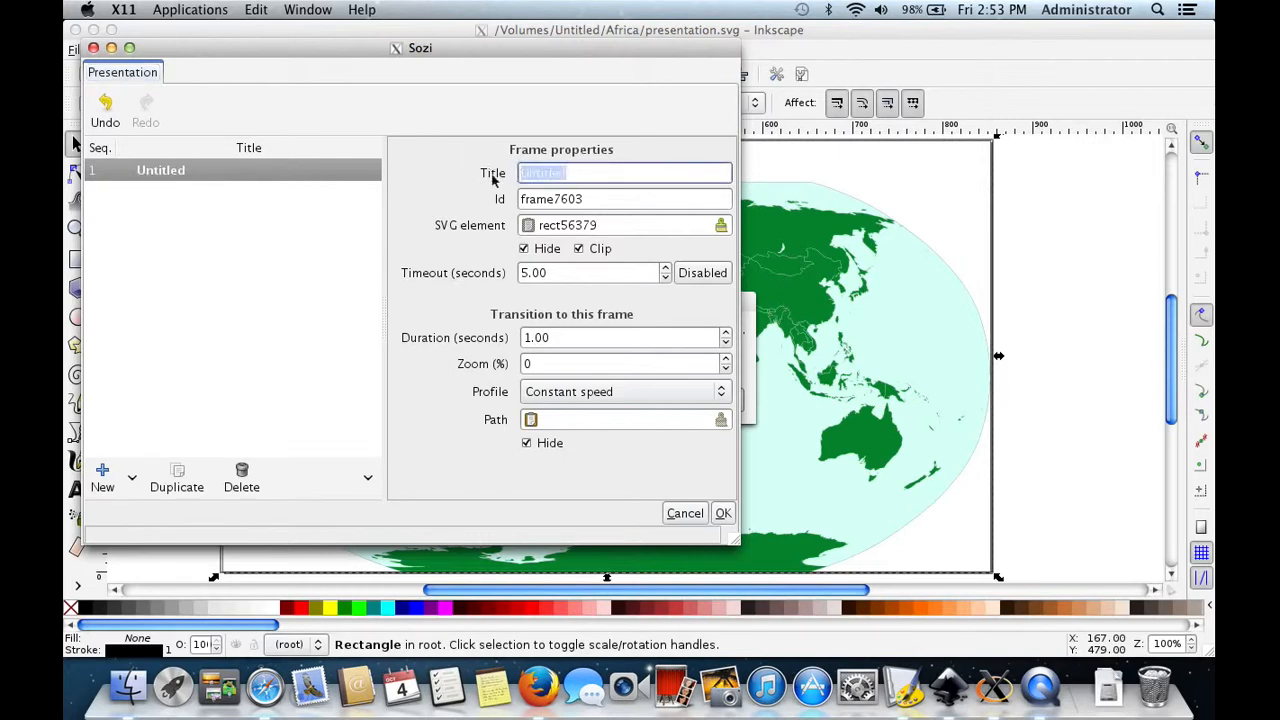
{"action": "type", "text": "the world"}
{"action": "left_click", "coordinate": [562, 199]}
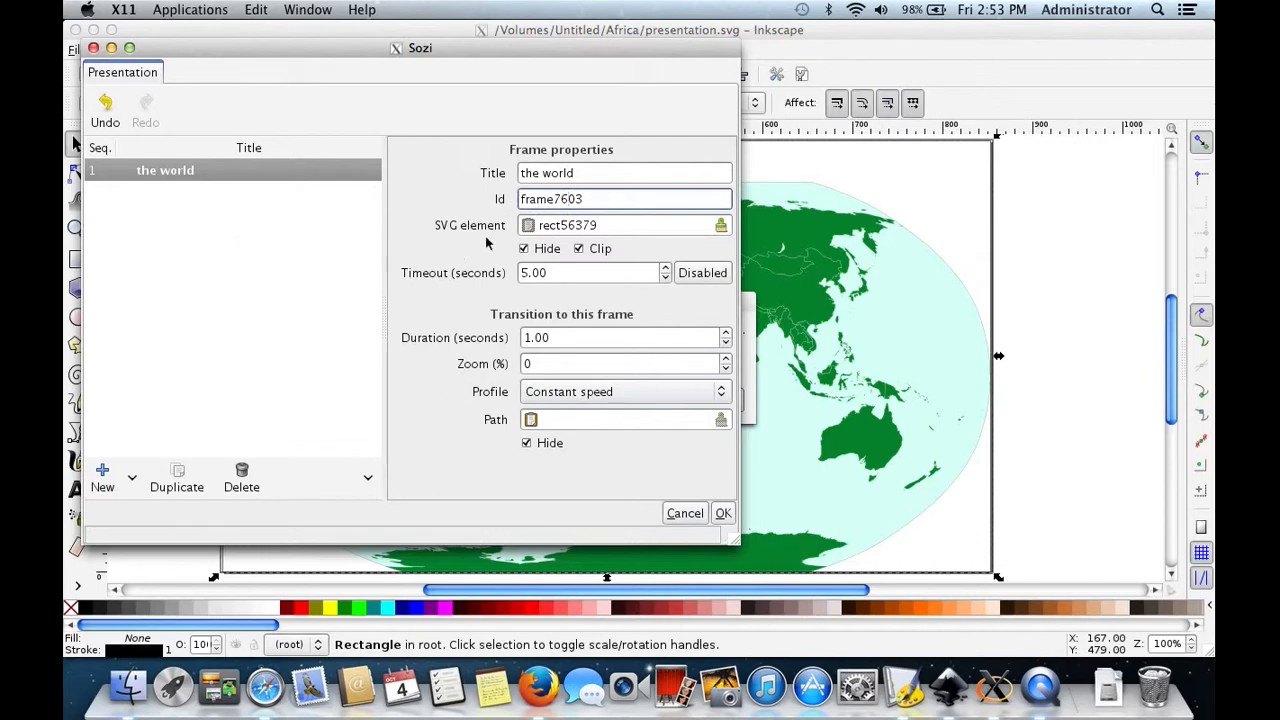
{"action": "left_click_drag", "start_coordinate": [590, 200], "coordinate": [475, 201]}
{"action": "type", "text": "world"}
{"action": "left_click", "coordinate": [579, 248]}
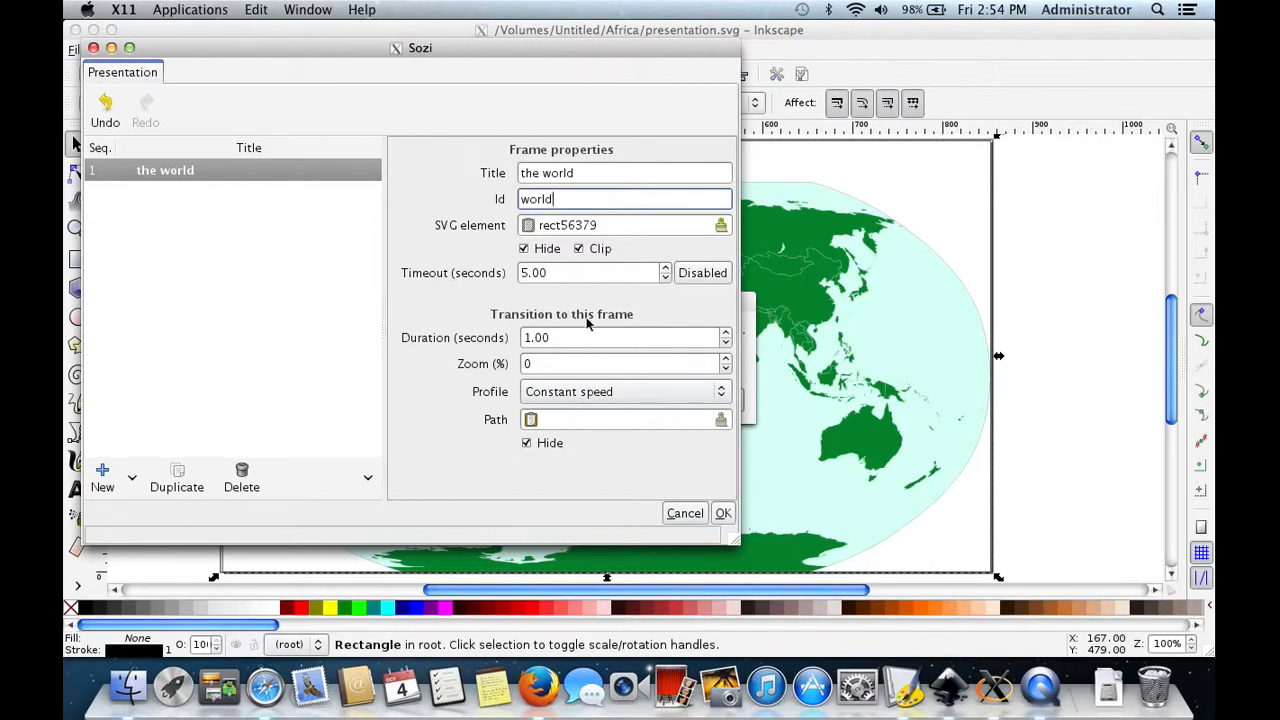
{"action": "left_click", "coordinate": [719, 513]}
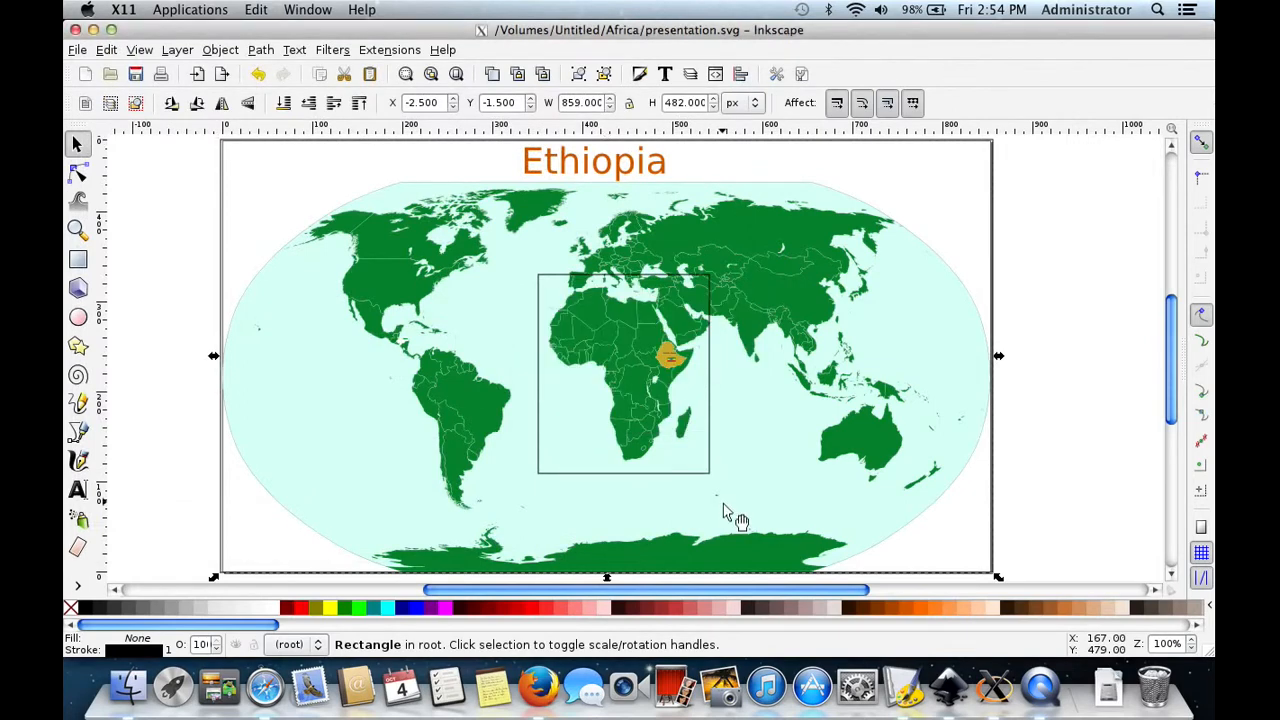
Step: Add a Sozi frame based on the rectangle around Africa, with the title "Africa" and the Id "africa"
{"action": "left_click", "coordinate": [614, 282]}
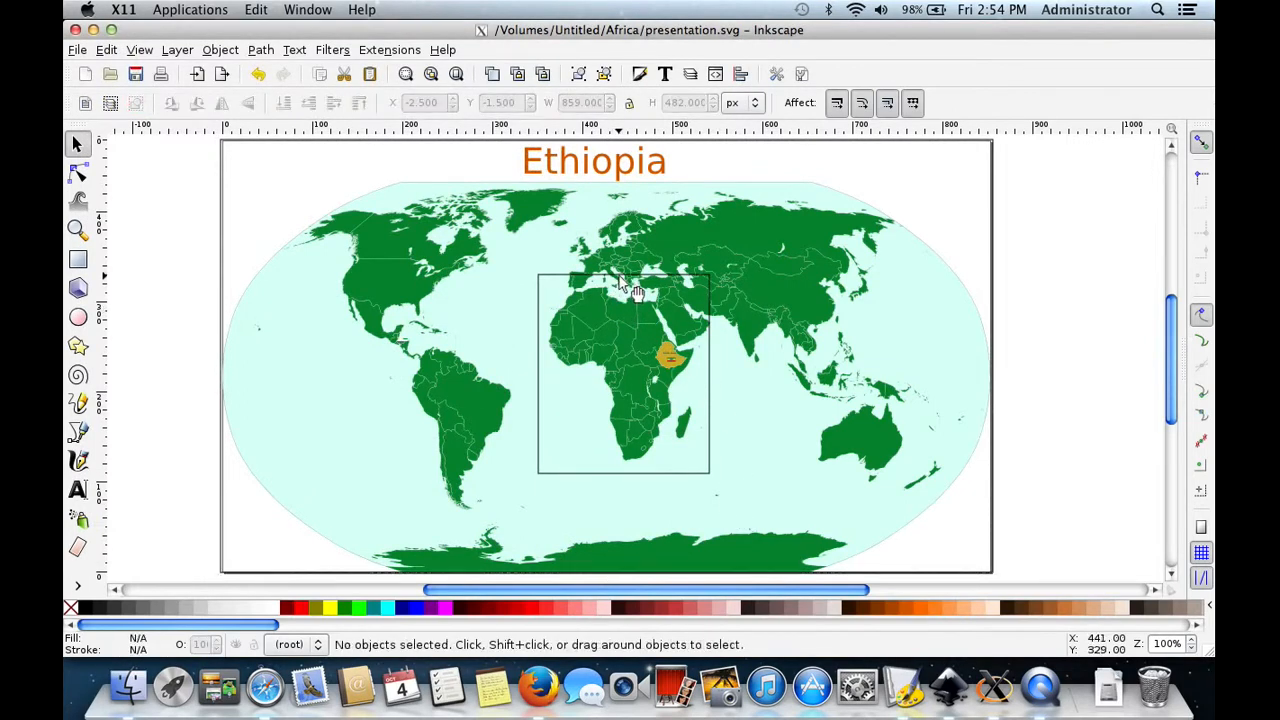
{"action": "left_click", "coordinate": [619, 276]}
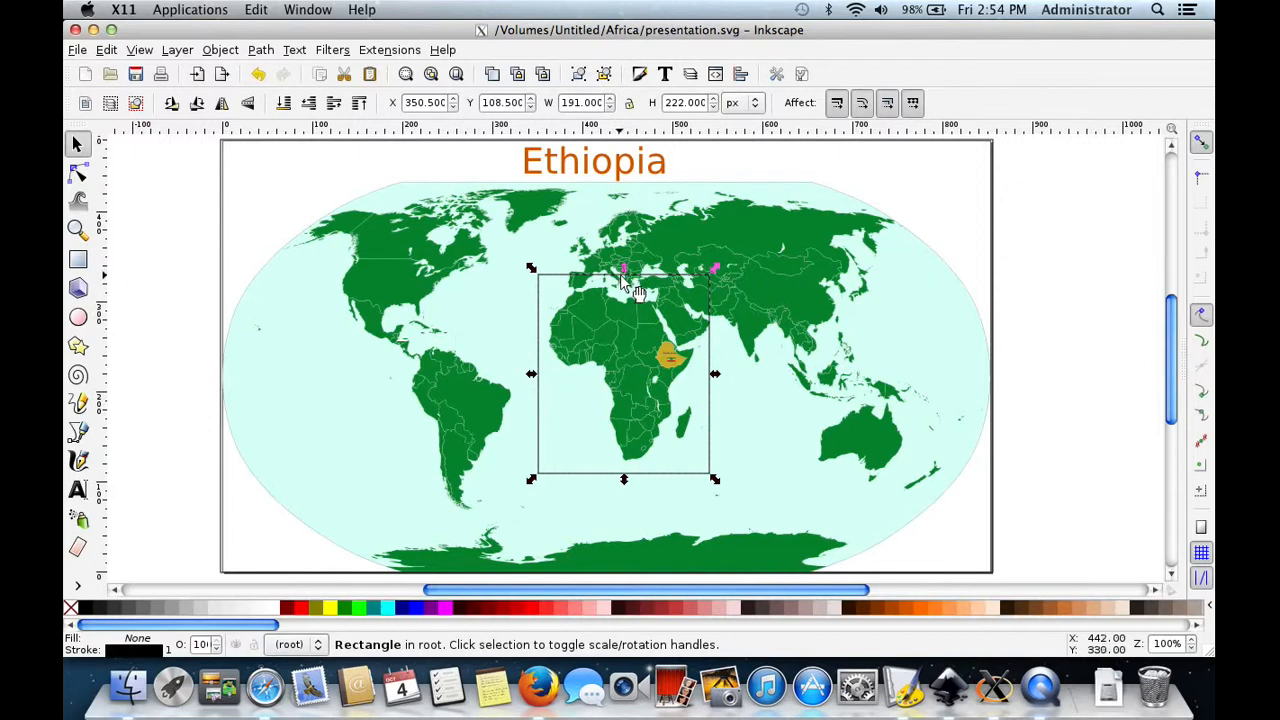
{"action": "left_click", "coordinate": [380, 50]}
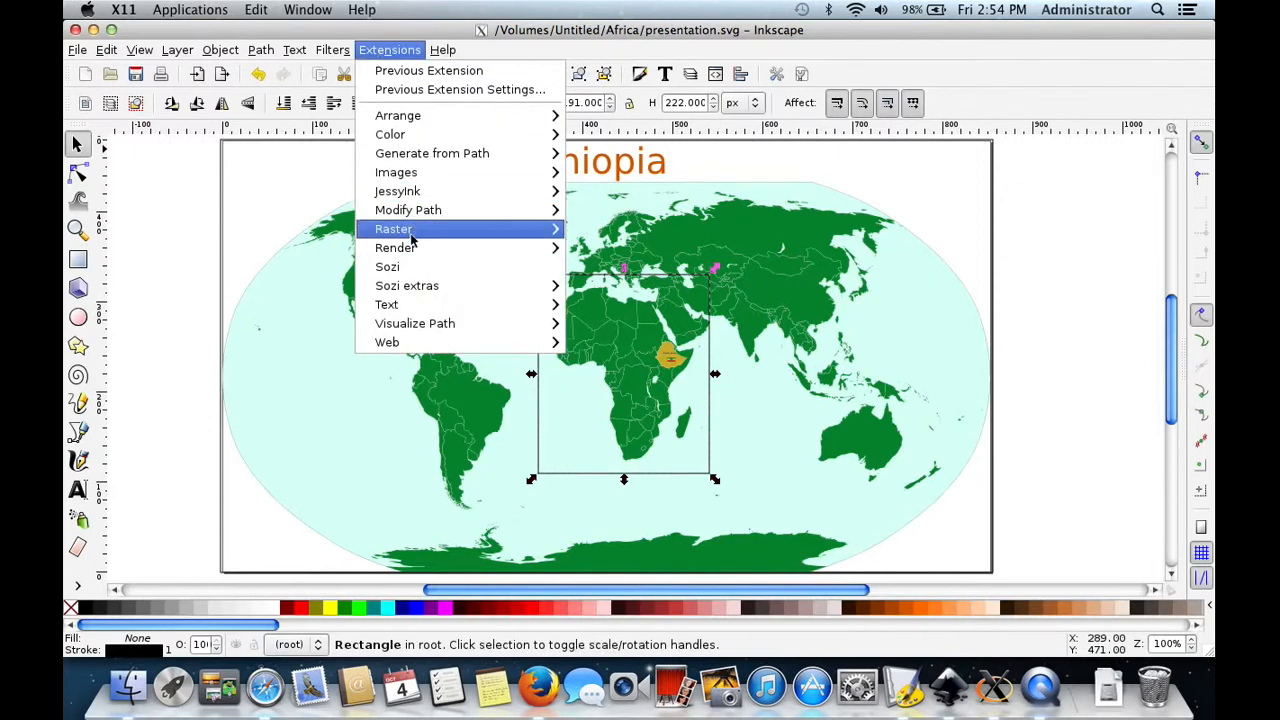
{"action": "left_click", "coordinate": [400, 267]}
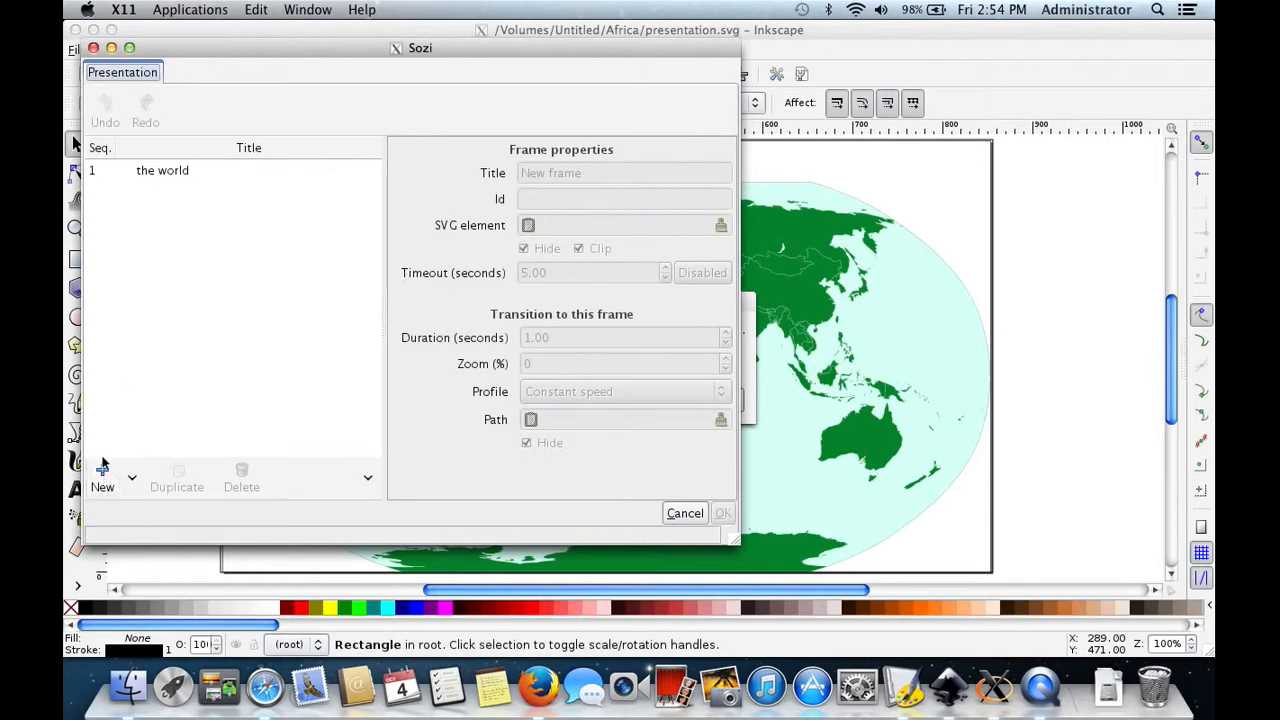
{"action": "left_click", "coordinate": [102, 474]}
{"action": "double_click", "coordinate": [590, 172]}
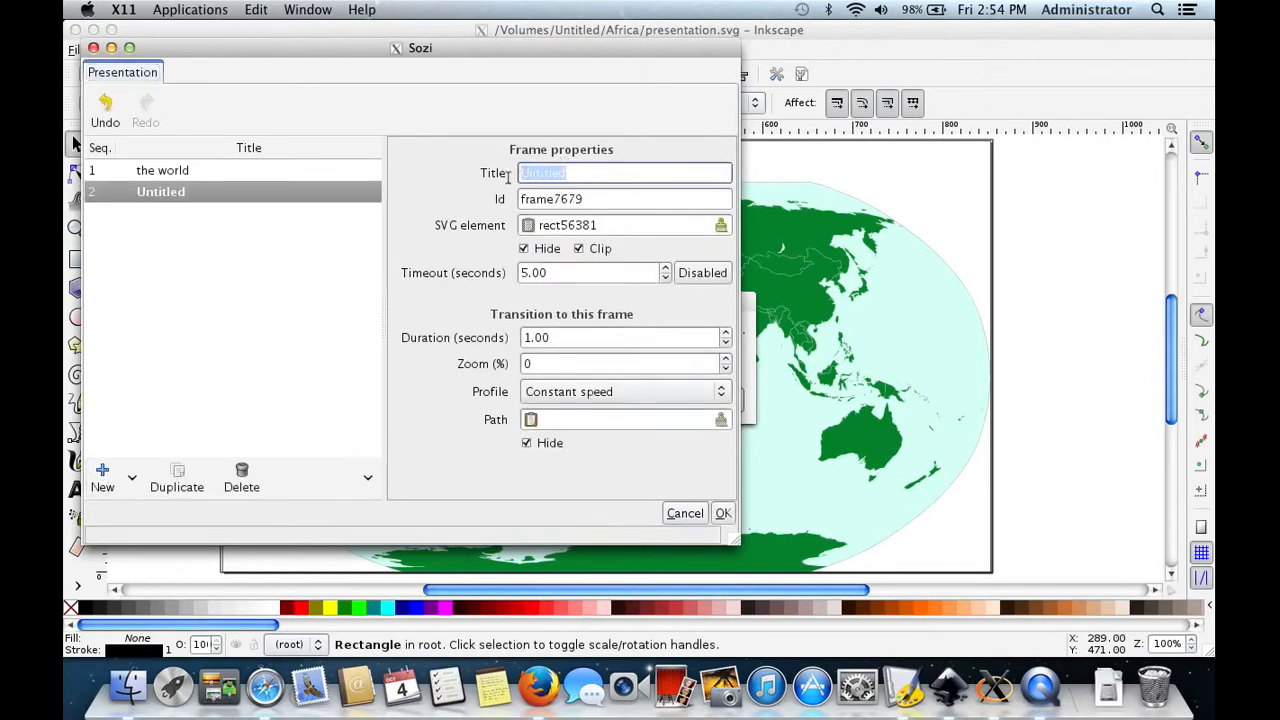
{"action": "type", "text": "Africa"}
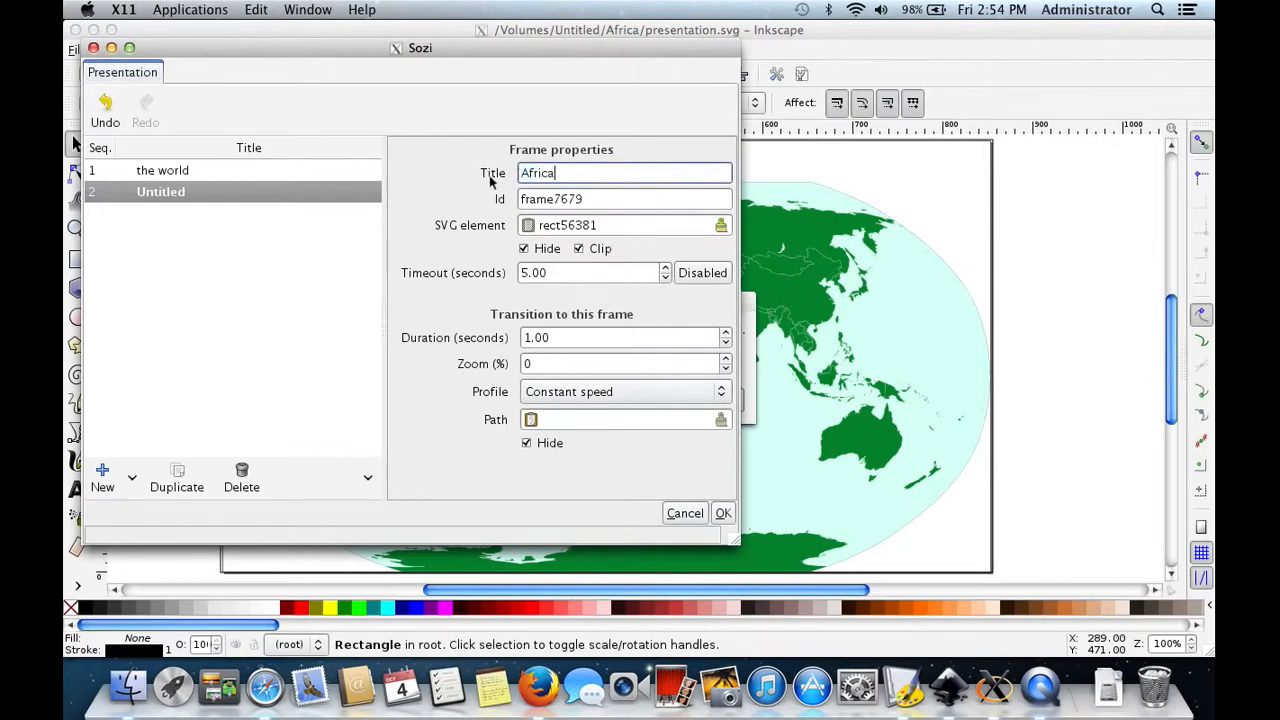
{"action": "key", "text": "Tab"}
{"action": "type", "text": "africa"}
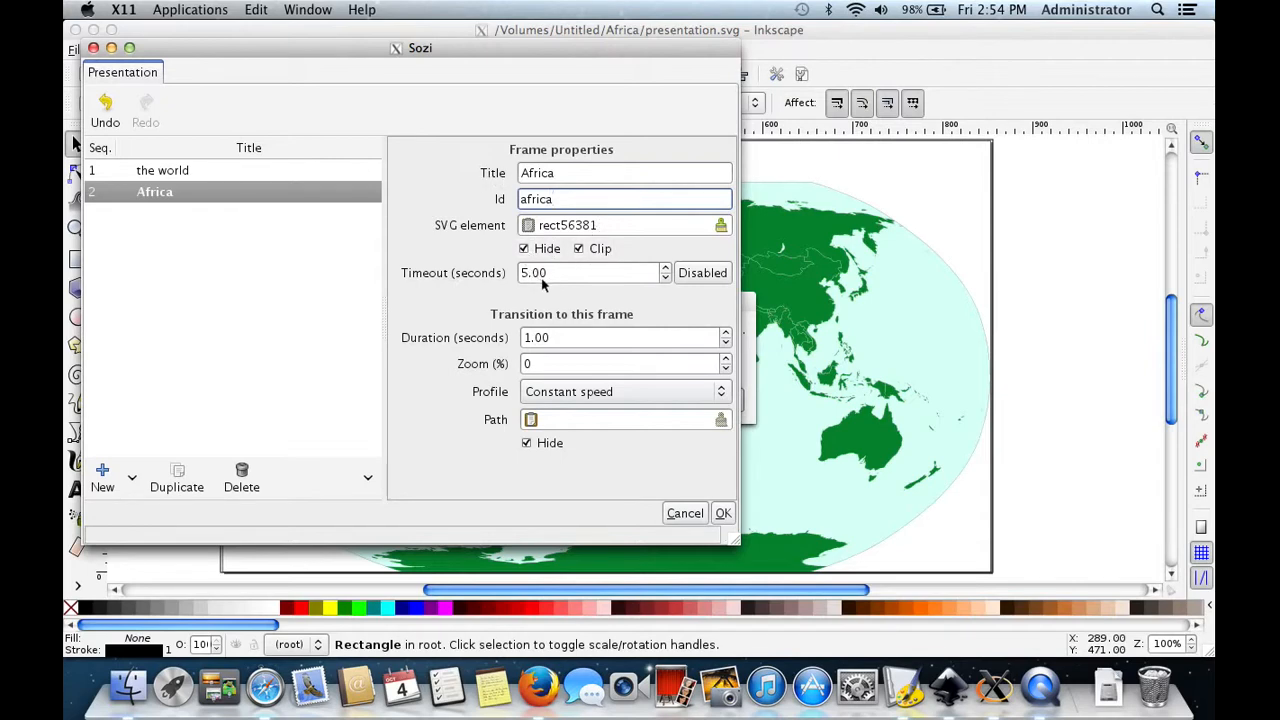
Step: Set the Africa frame's transition to a 3-second duration, 100% zoom and the Constant speed profile, and apply it
{"action": "left_click", "coordinate": [573, 337]}
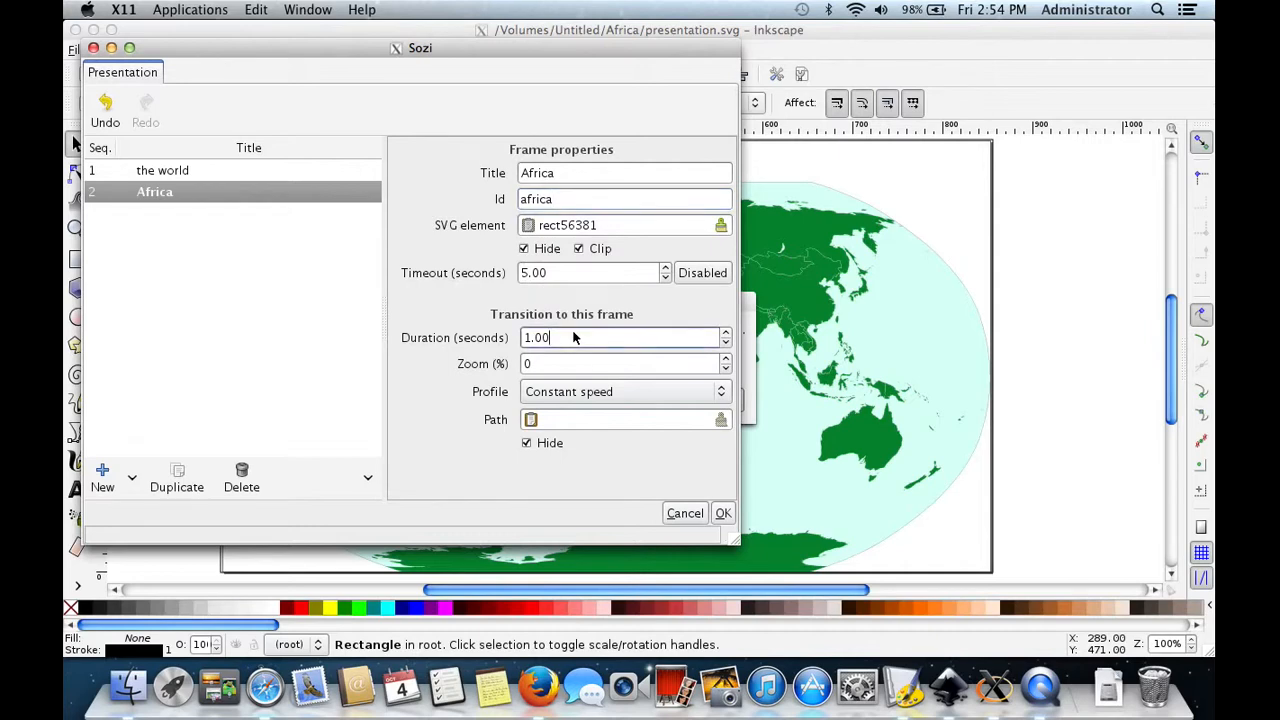
{"action": "left_click_drag", "start_coordinate": [566, 337], "coordinate": [496, 338]}
{"action": "type", "text": "3"}
{"action": "key", "text": "Tab"}
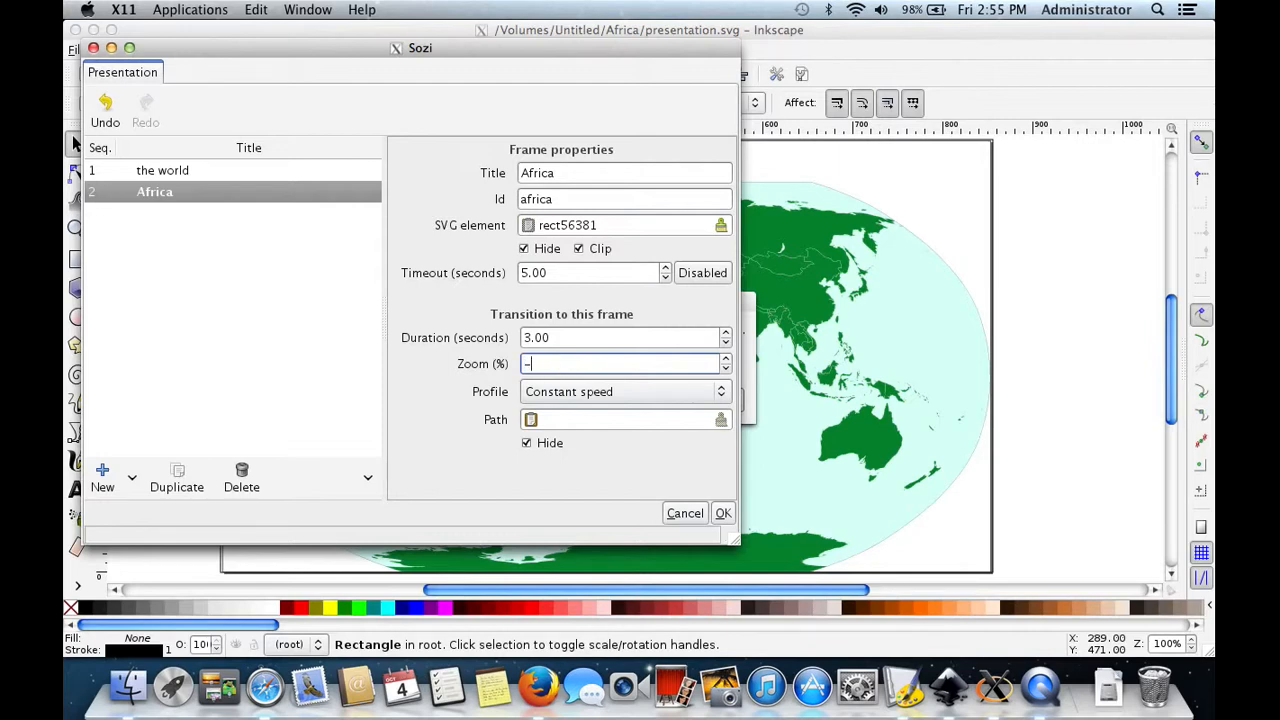
{"action": "type", "text": "40"}
{"action": "key", "text": "BackSpace"}
{"action": "key", "text": "BackSpace"}
{"action": "type", "text": "120"}
{"action": "left_click", "coordinate": [600, 394]}
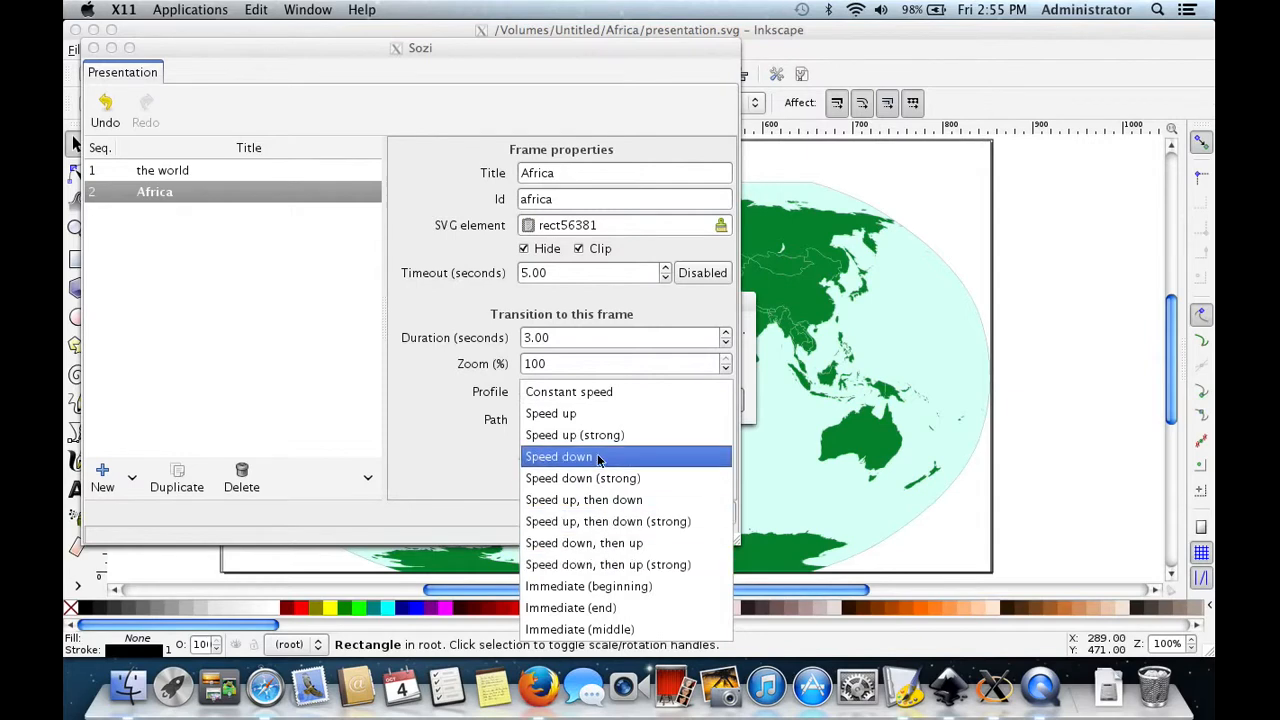
{"action": "left_click", "coordinate": [583, 396]}
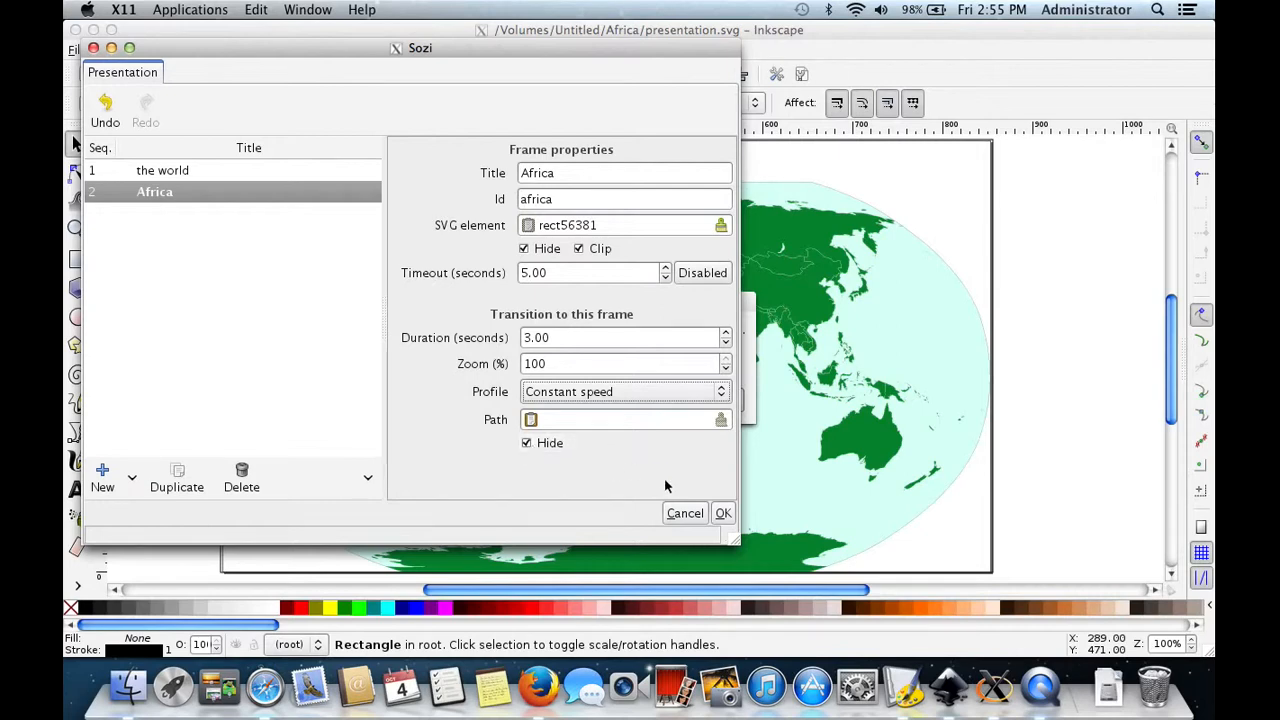
{"action": "left_click", "coordinate": [721, 513]}
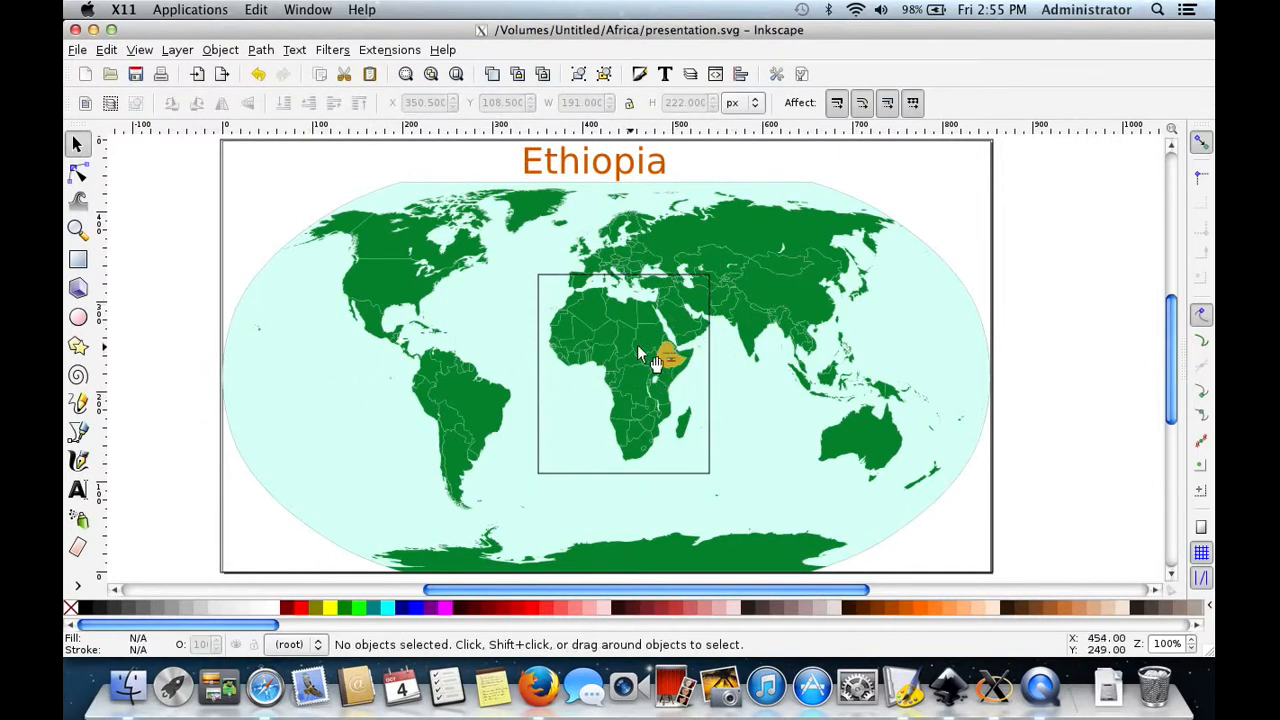
Step: Add a Sozi frame based on the golden Ethiopia shape, with both title and Id set to "Ethiopia"
{"action": "scroll", "coordinate": [648, 347], "scroll_direction": "up", "scroll_amount": 2}
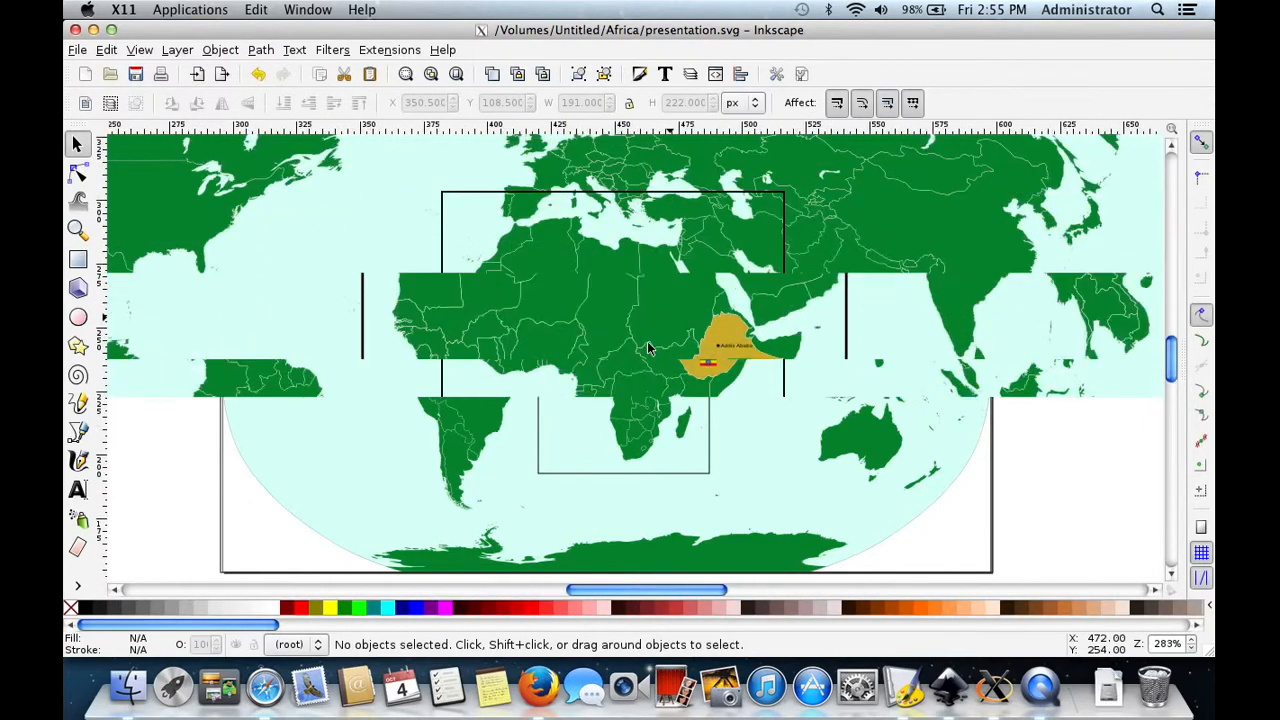
{"action": "scroll", "coordinate": [648, 347], "scroll_direction": "up", "scroll_amount": 2}
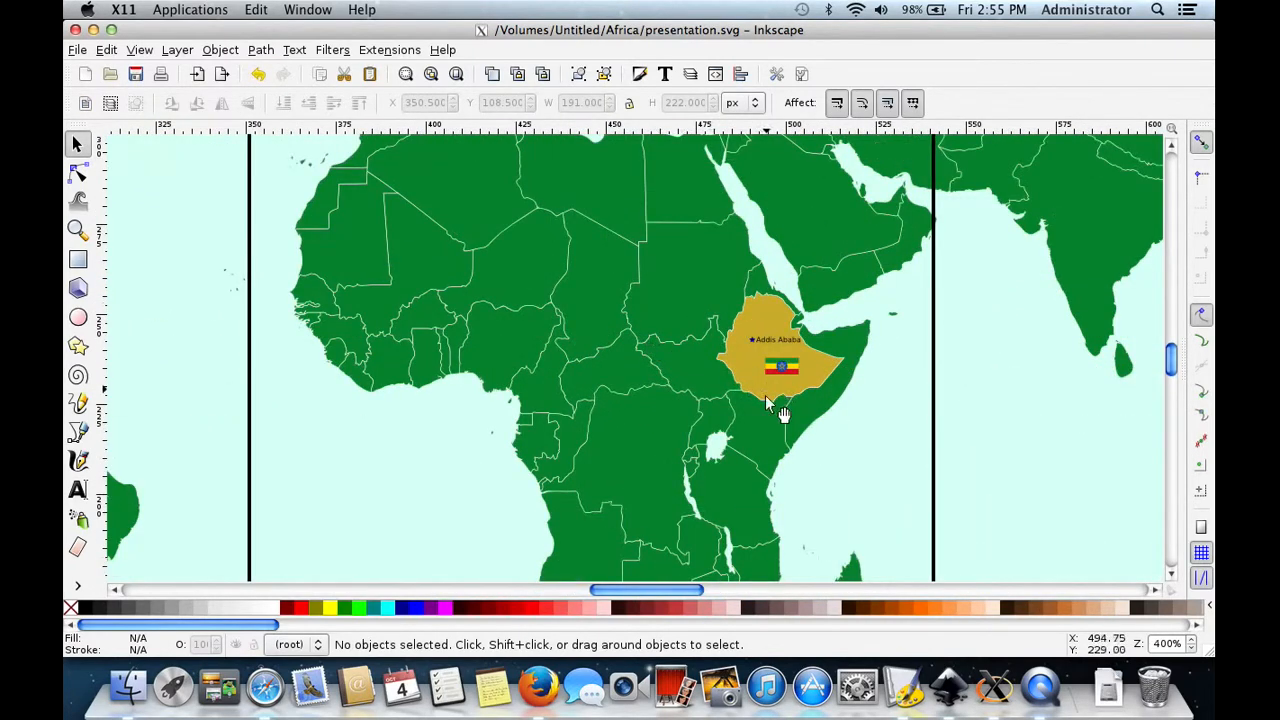
{"action": "left_click", "coordinate": [737, 369]}
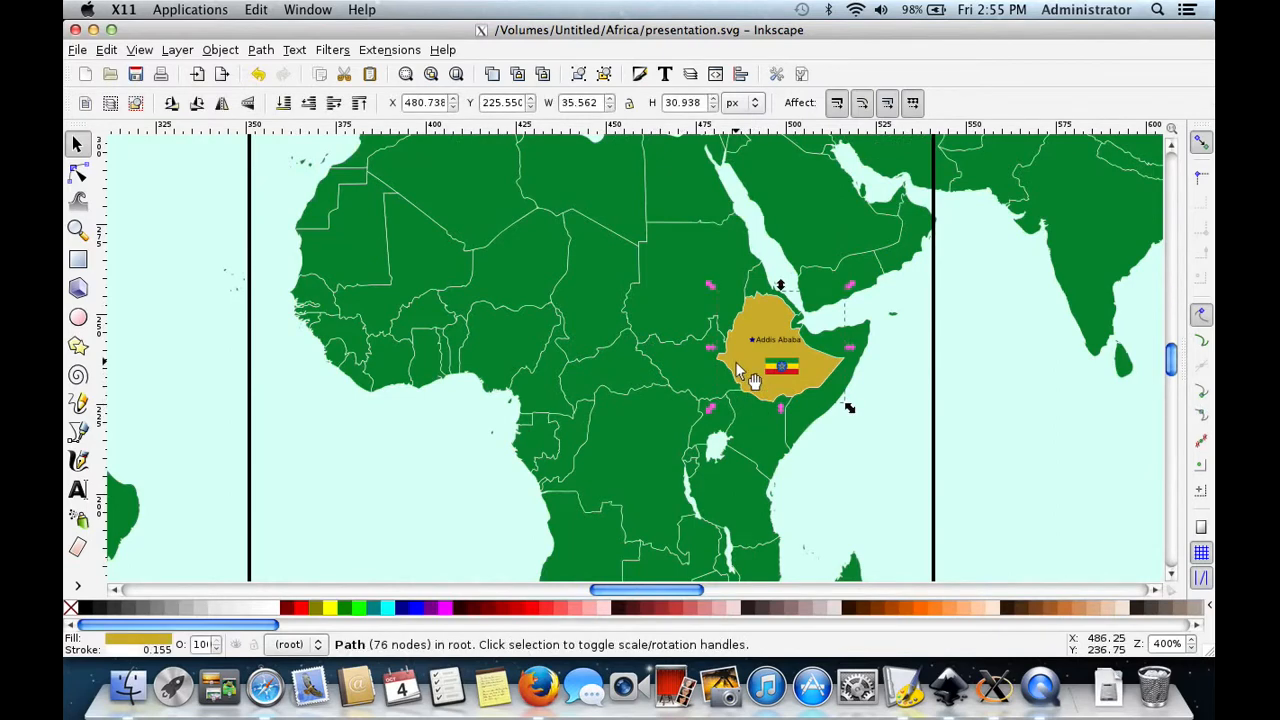
{"action": "left_click", "coordinate": [390, 50]}
{"action": "left_click", "coordinate": [409, 266]}
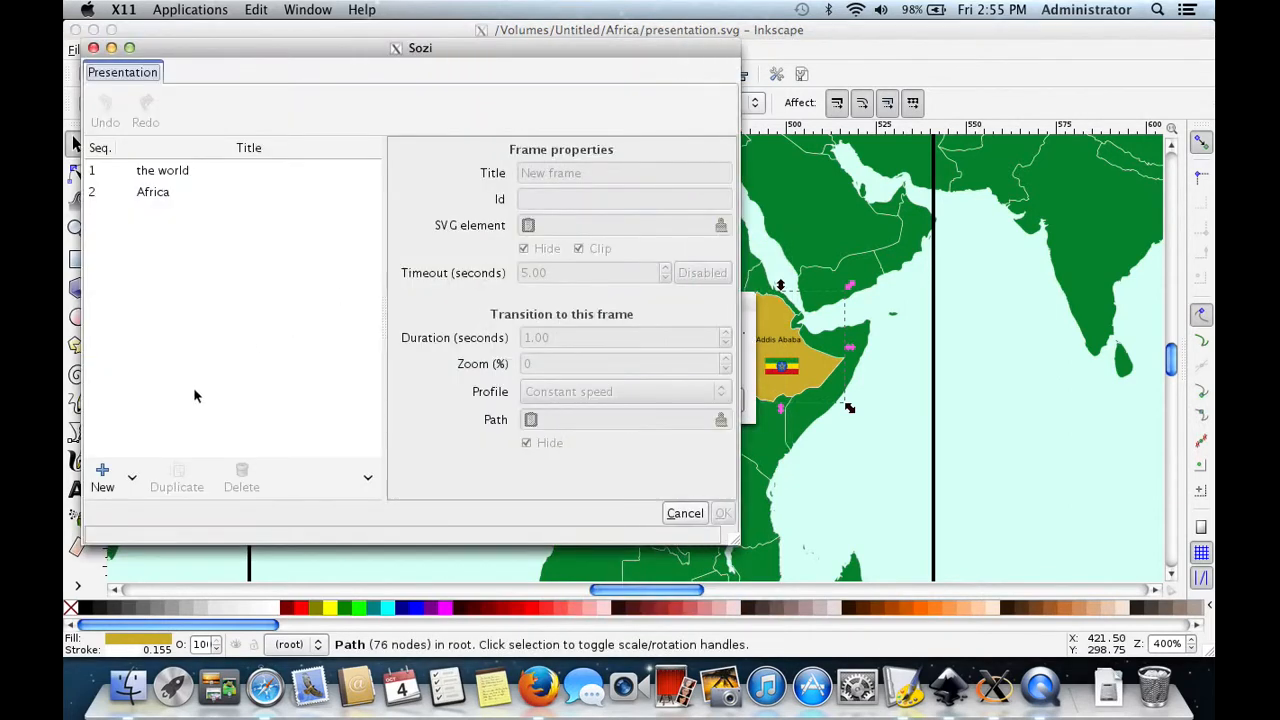
{"action": "left_click", "coordinate": [102, 476]}
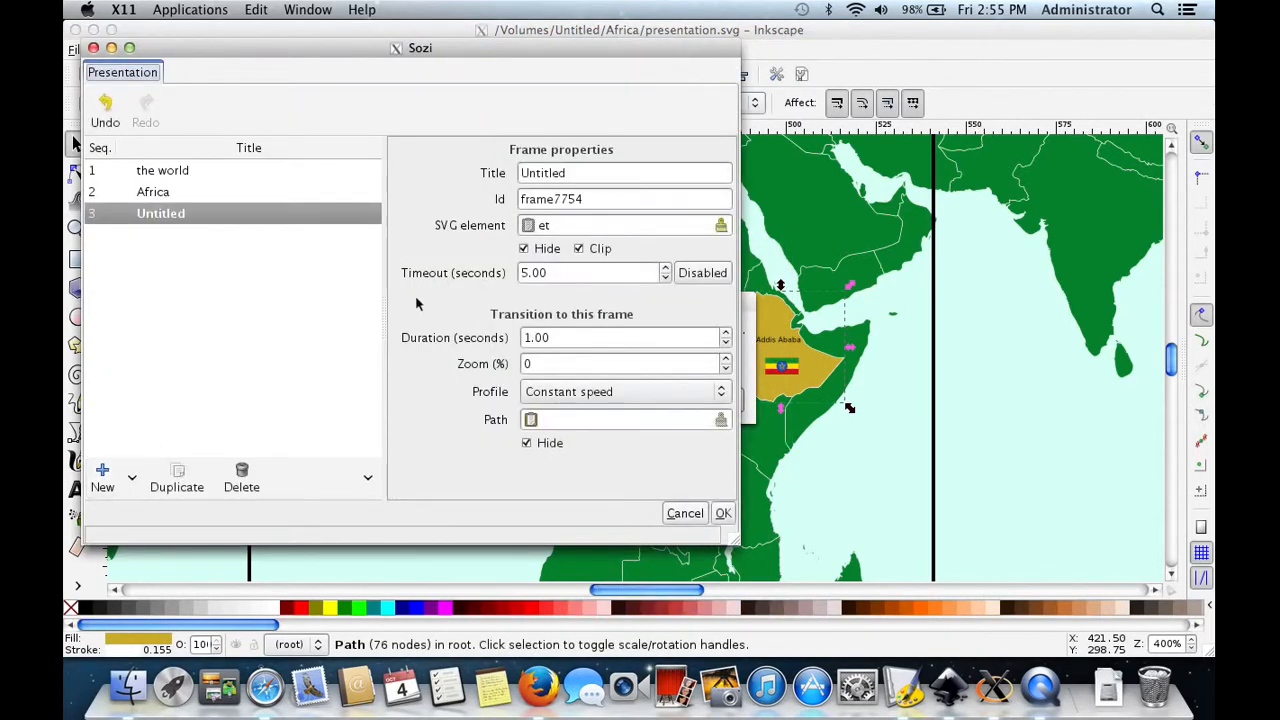
{"action": "double_click", "coordinate": [560, 173]}
{"action": "type", "text": "Et"}
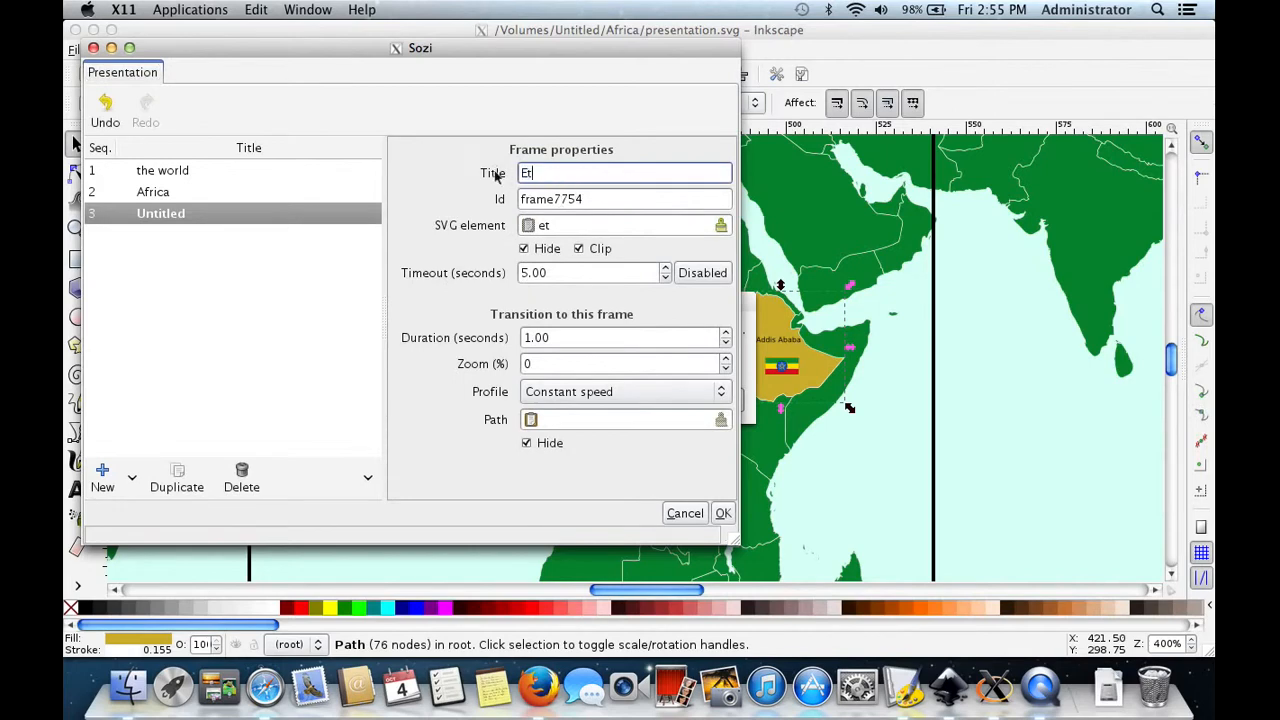
{"action": "type", "text": "hiopia"}
{"action": "key", "text": "Tab"}
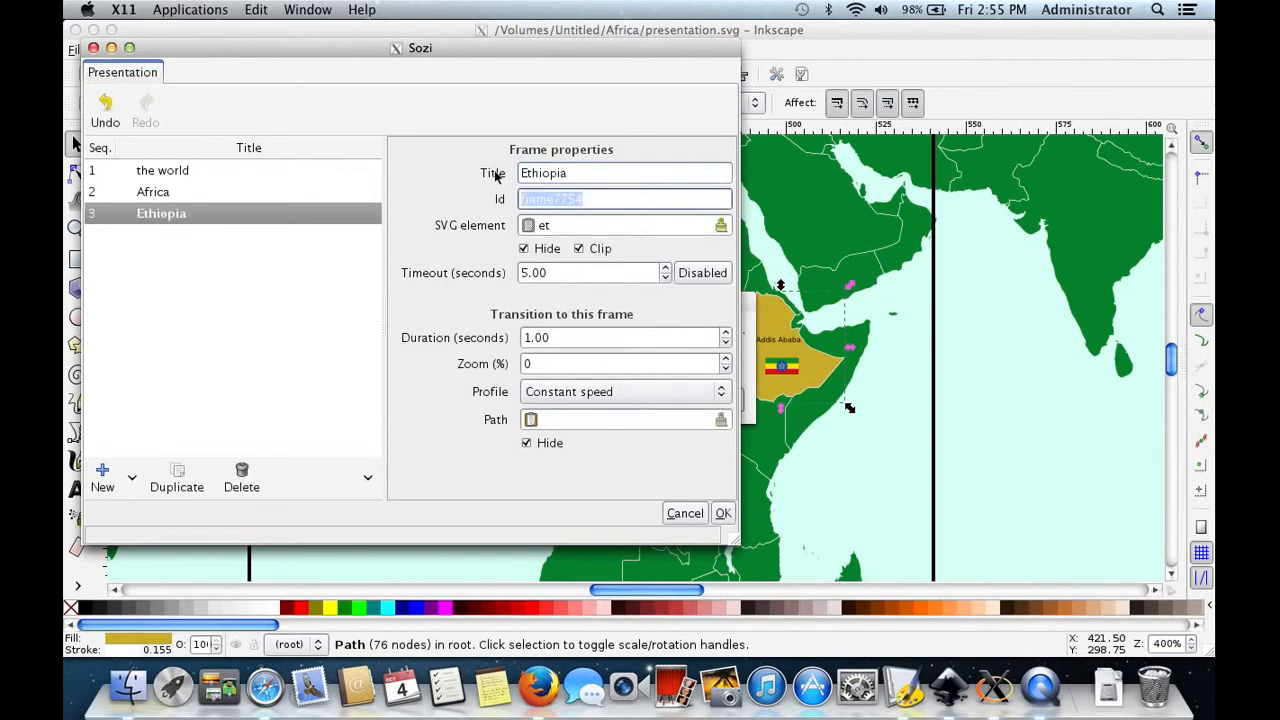
{"action": "type", "text": "Ethiopia"}
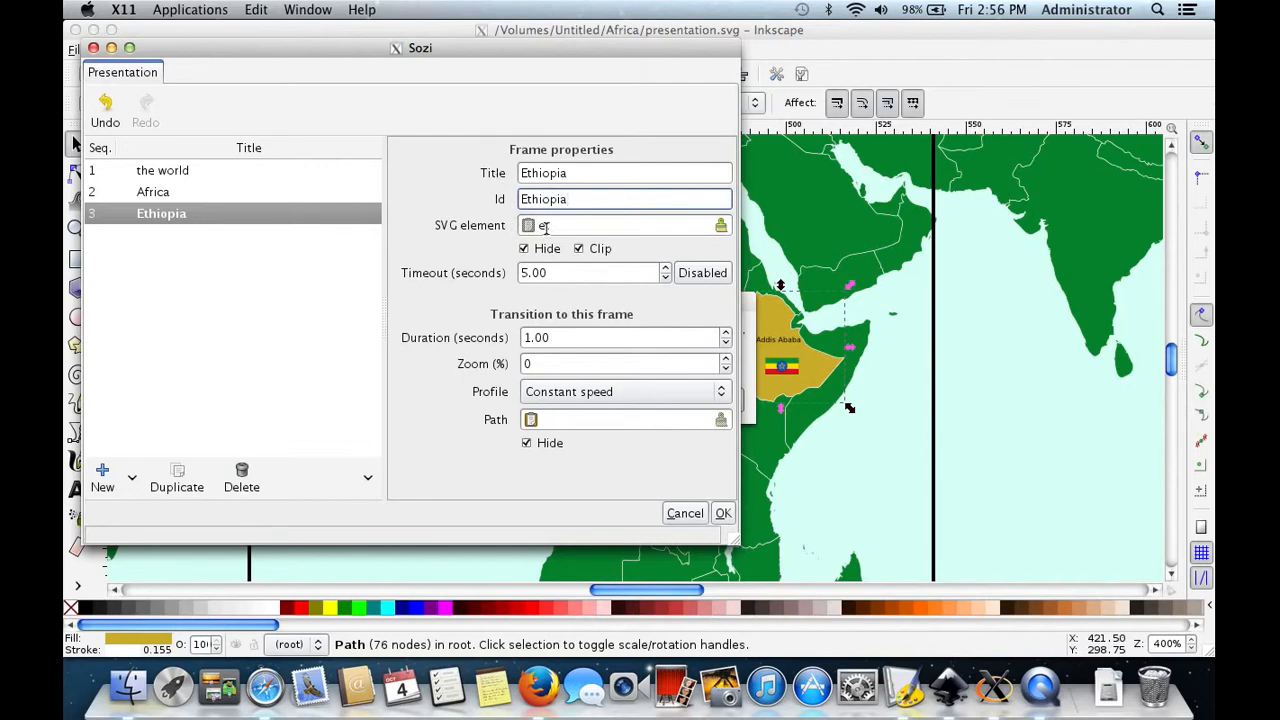
Step: Keep the Ethiopia frame's SVG element unhidden and apply a 3-second transition with -50% zoom and the "Speed up, then down" profile
{"action": "left_click", "coordinate": [527, 251]}
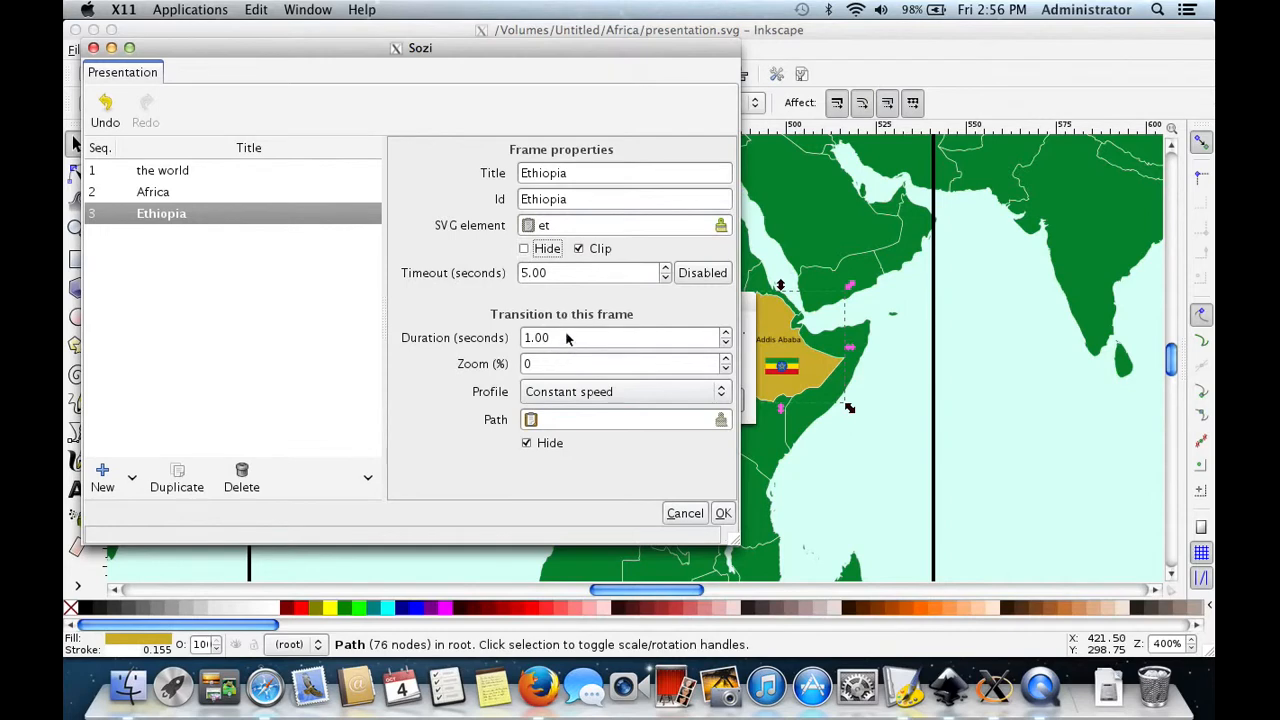
{"action": "left_click_drag", "start_coordinate": [566, 338], "coordinate": [500, 338]}
{"action": "type", "text": "3."}
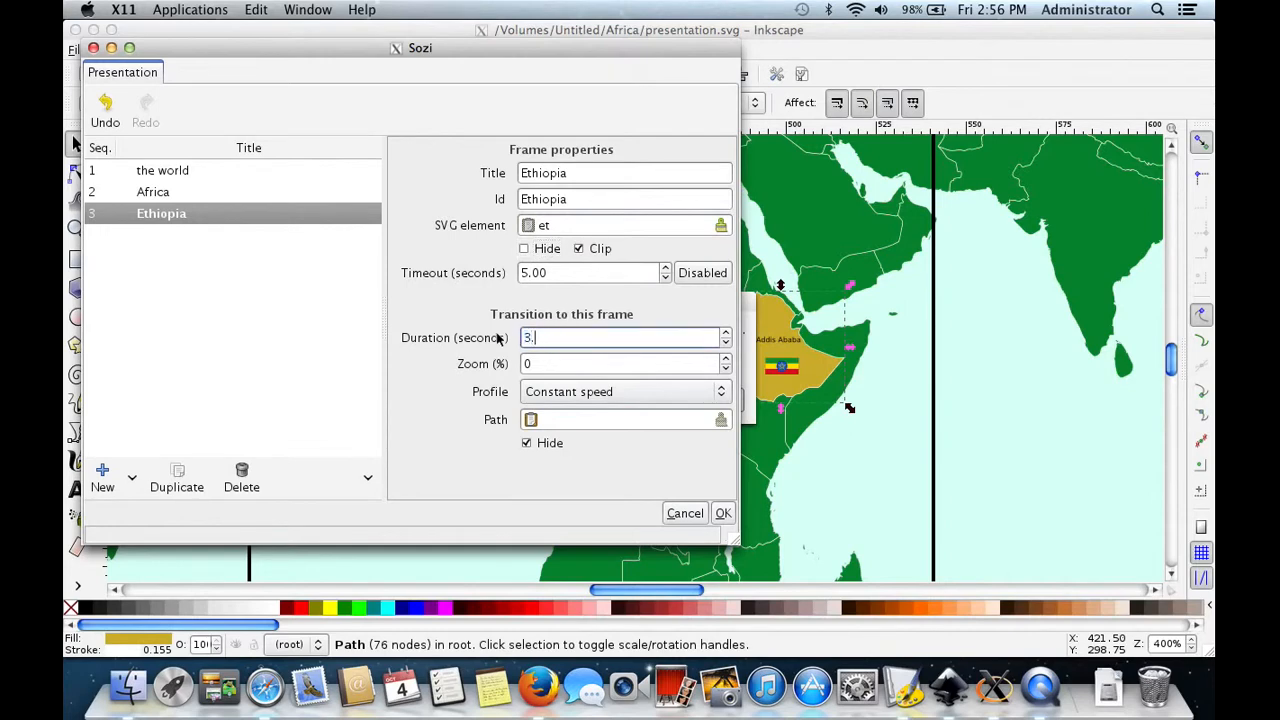
{"action": "type", "text": "00"}
{"action": "key", "text": "Tab"}
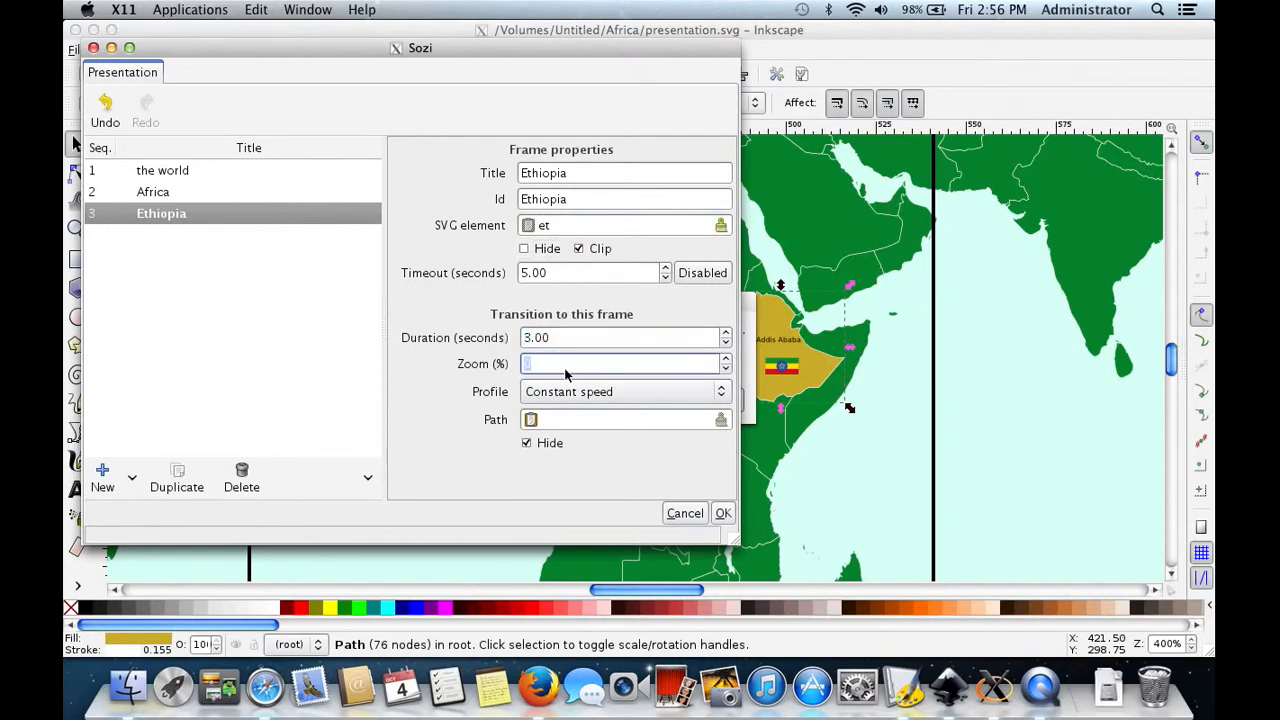
{"action": "type", "text": "-50"}
{"action": "left_click", "coordinate": [672, 395]}
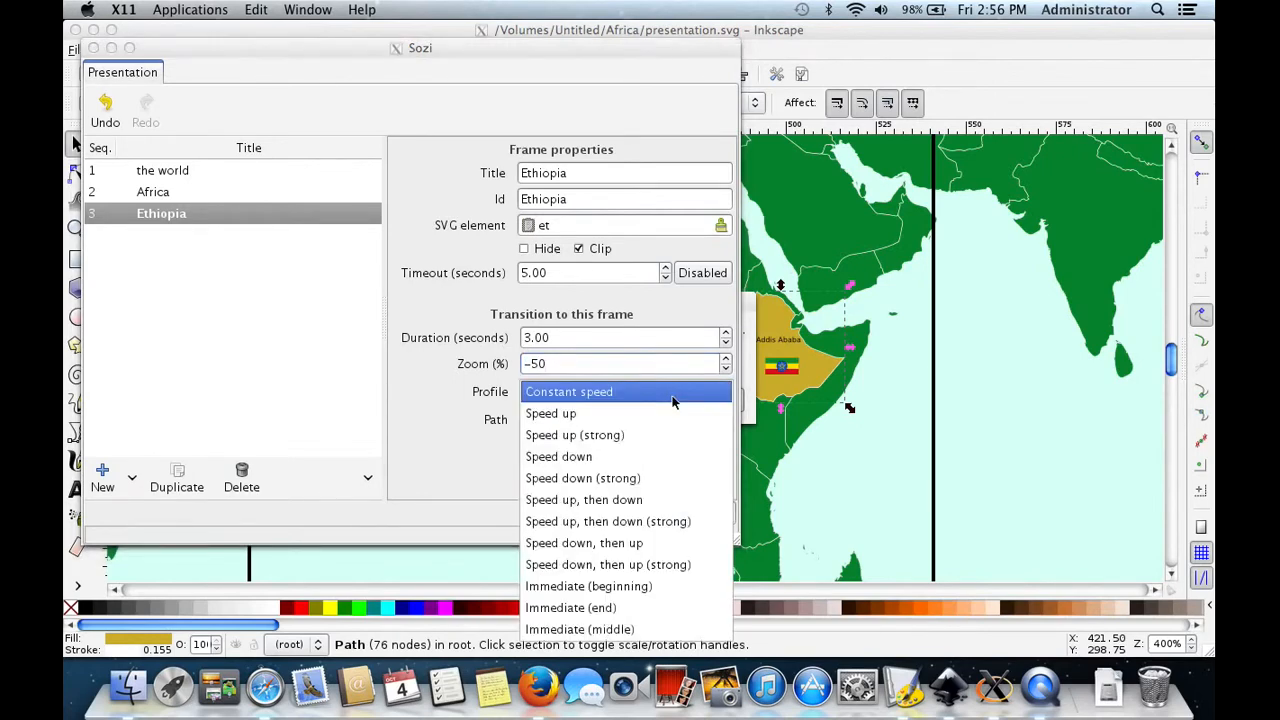
{"action": "left_click", "coordinate": [660, 500]}
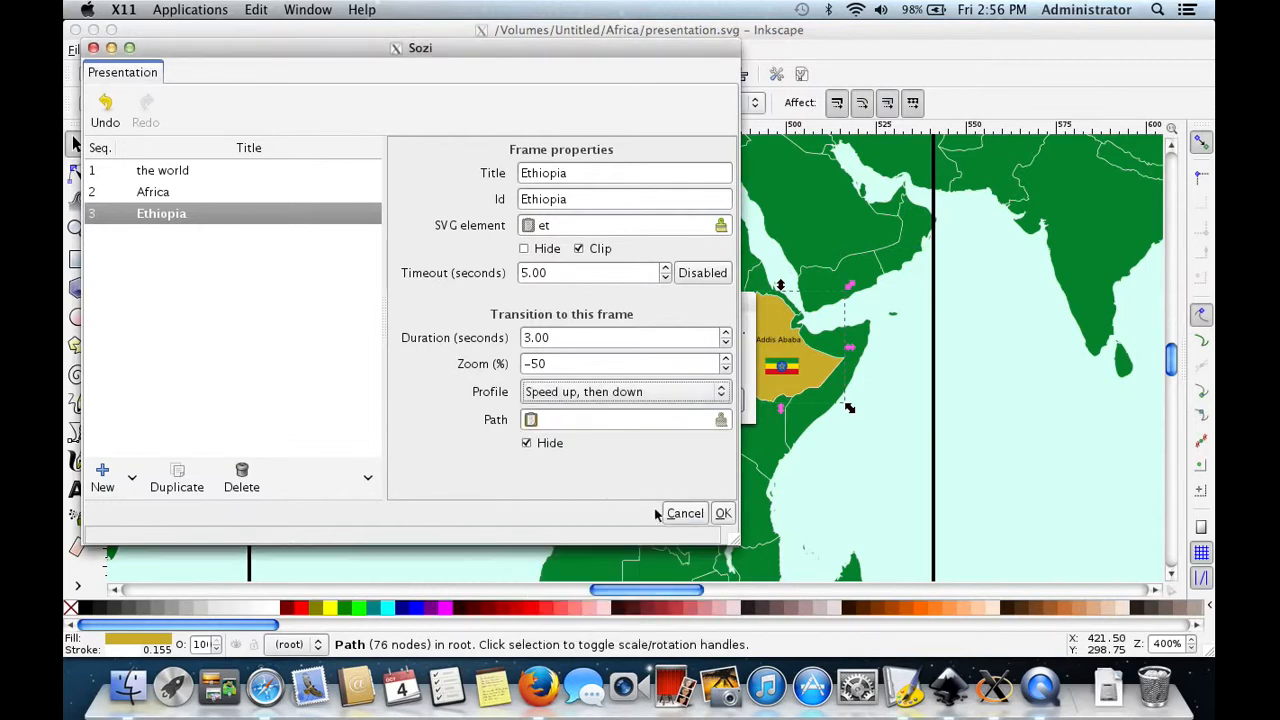
{"action": "left_click", "coordinate": [723, 513]}
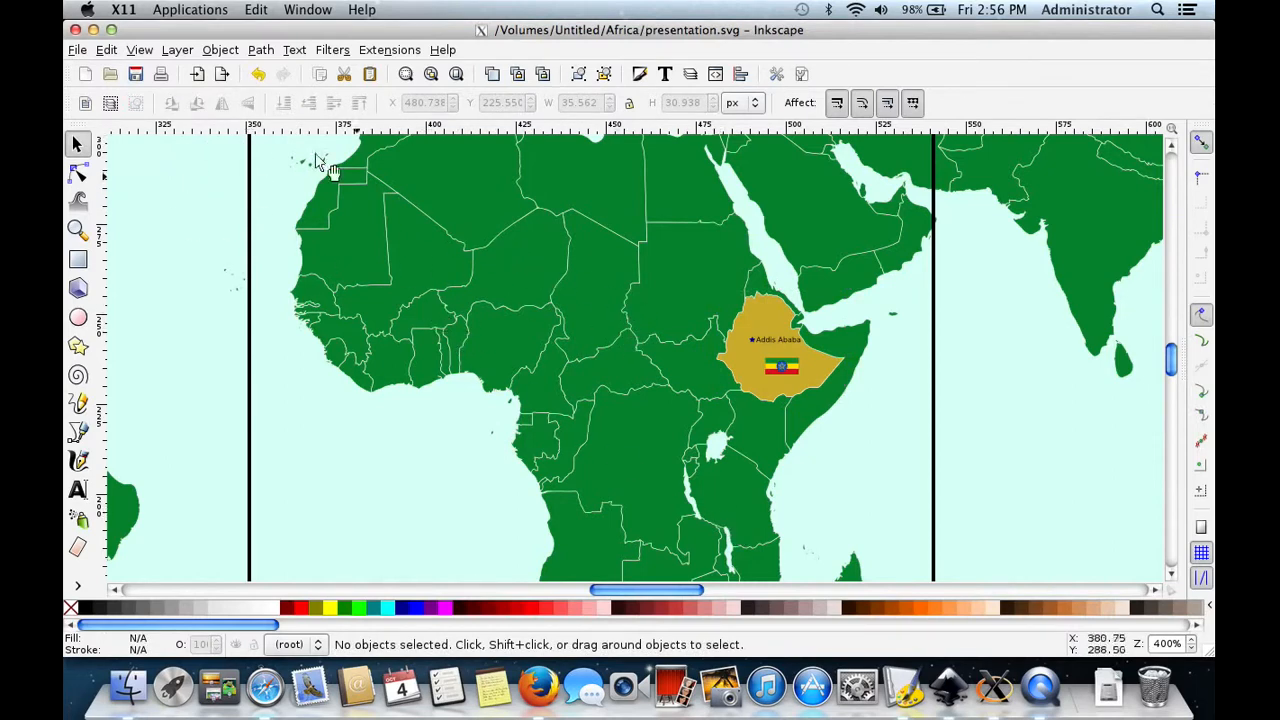
Step: Save the document and open presentation.svg from the Africa folder in Safari
{"action": "left_click", "coordinate": [139, 80]}
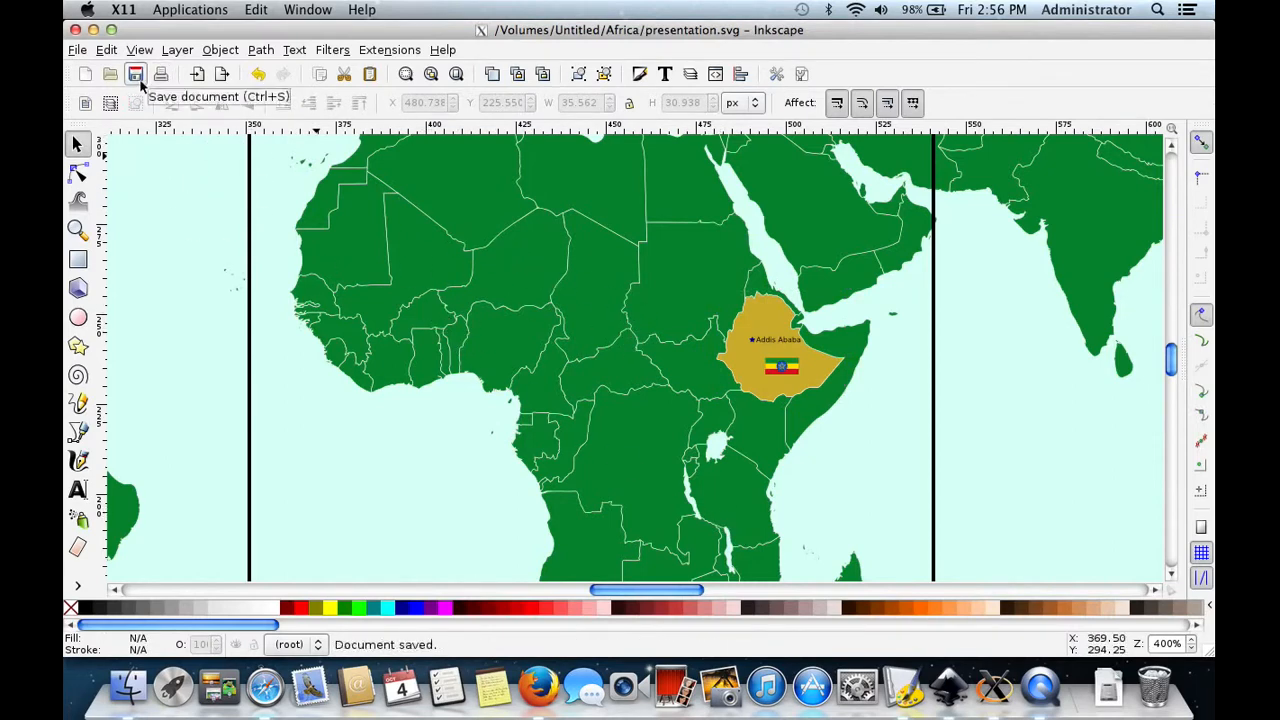
{"action": "left_click", "coordinate": [276, 698]}
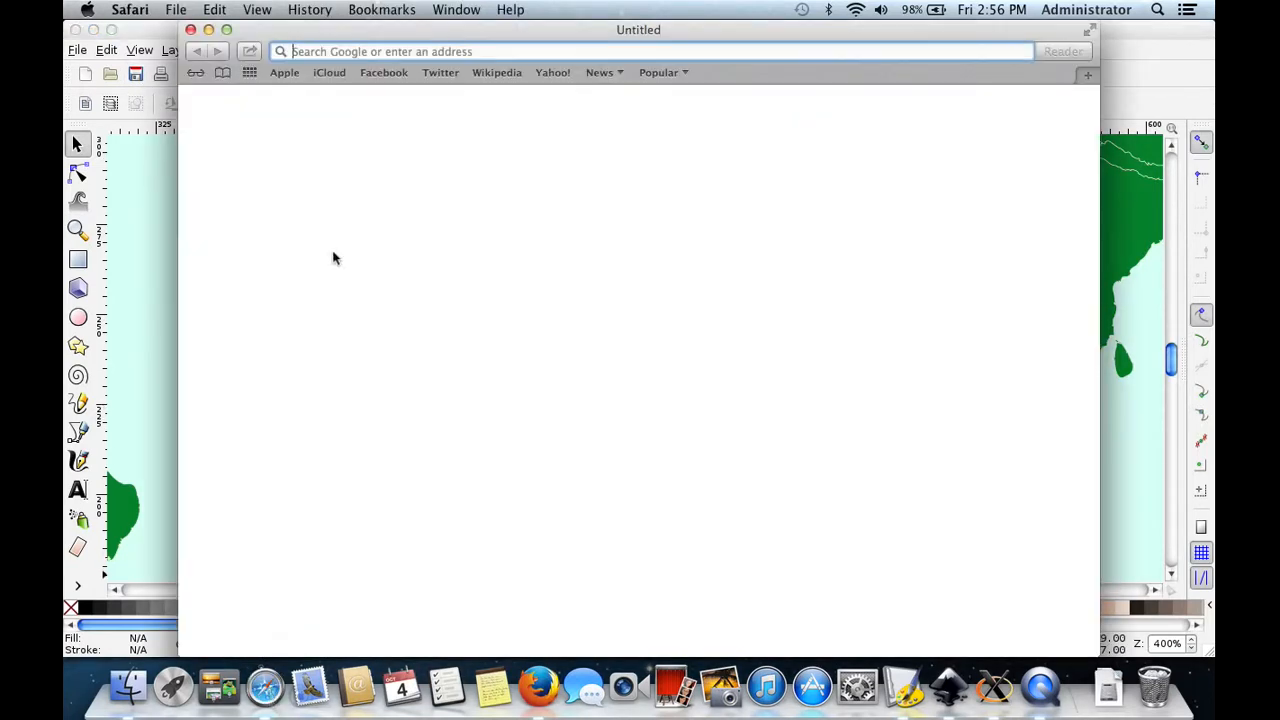
{"action": "key", "text": "super+o"}
{"action": "left_click", "coordinate": [545, 198]}
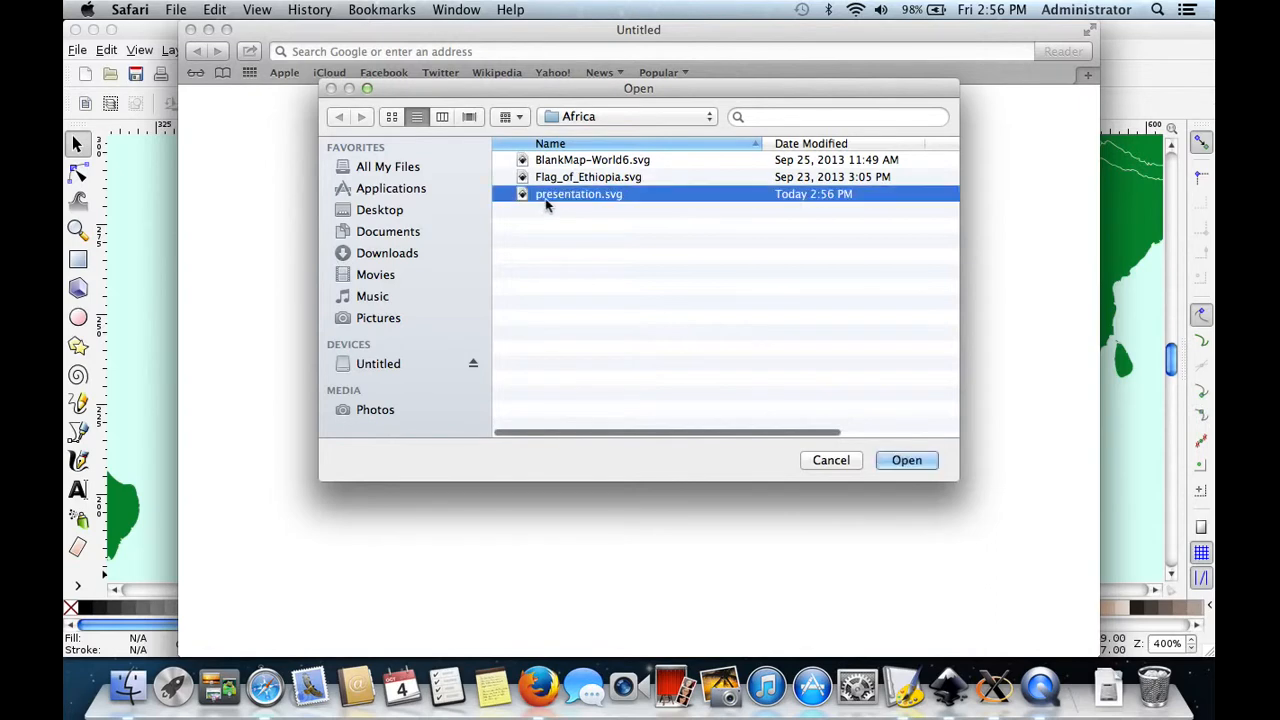
{"action": "key", "text": "Return"}
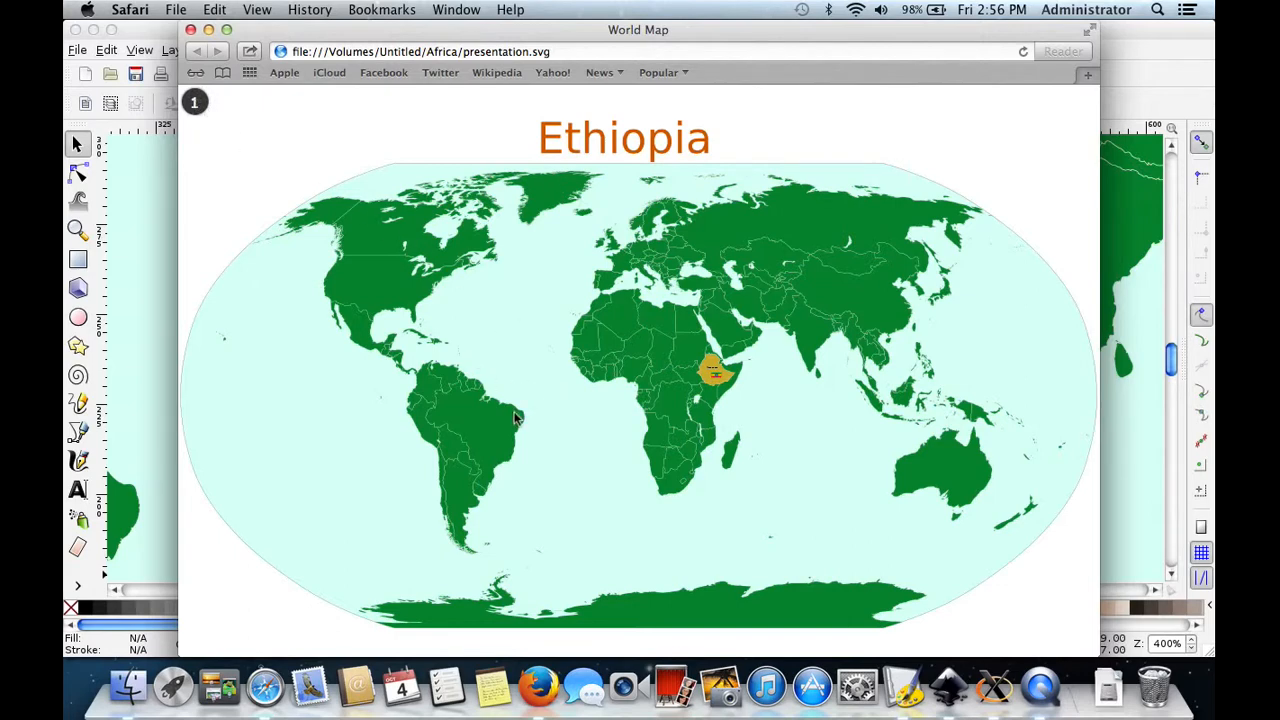
Step: Advance the presentation from the world frame to the Africa frame
{"action": "mouse_move", "coordinate": [515, 418]}
{"action": "key", "text": "Right"}
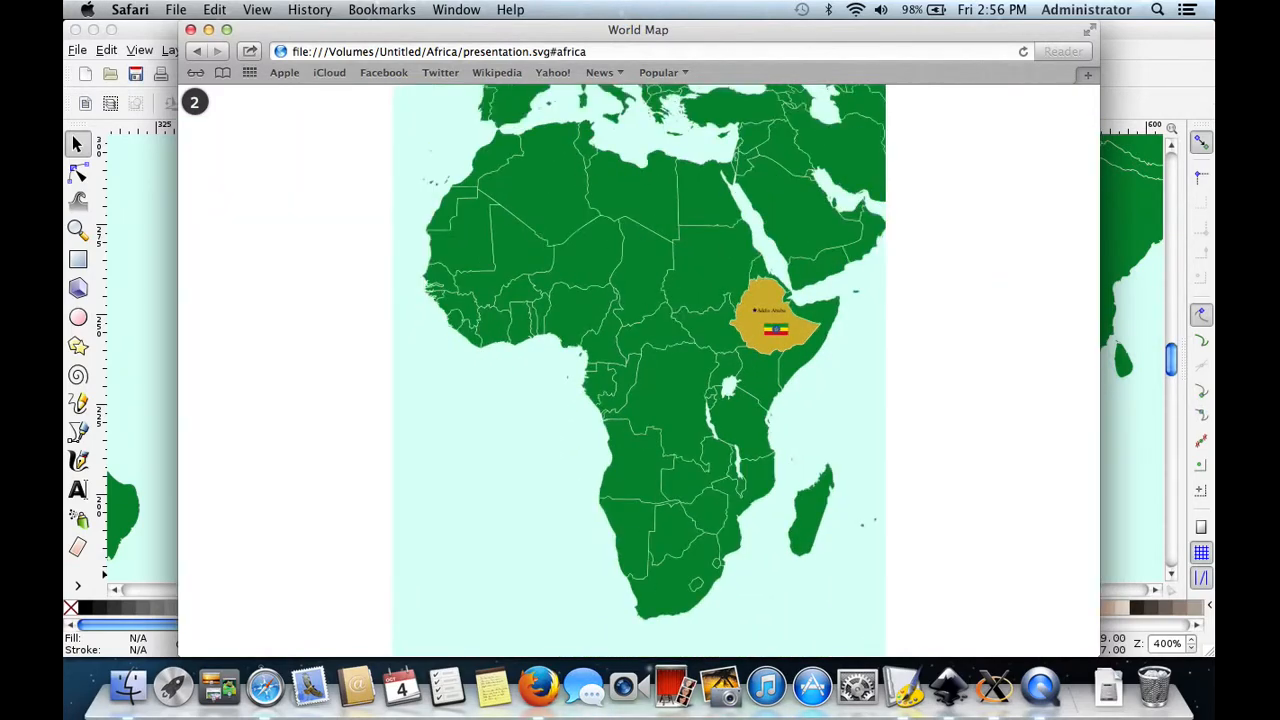
Step: Return the presentation to the world frame and play it forward through Africa to the Ethiopia frame
{"action": "key", "text": "Left"}
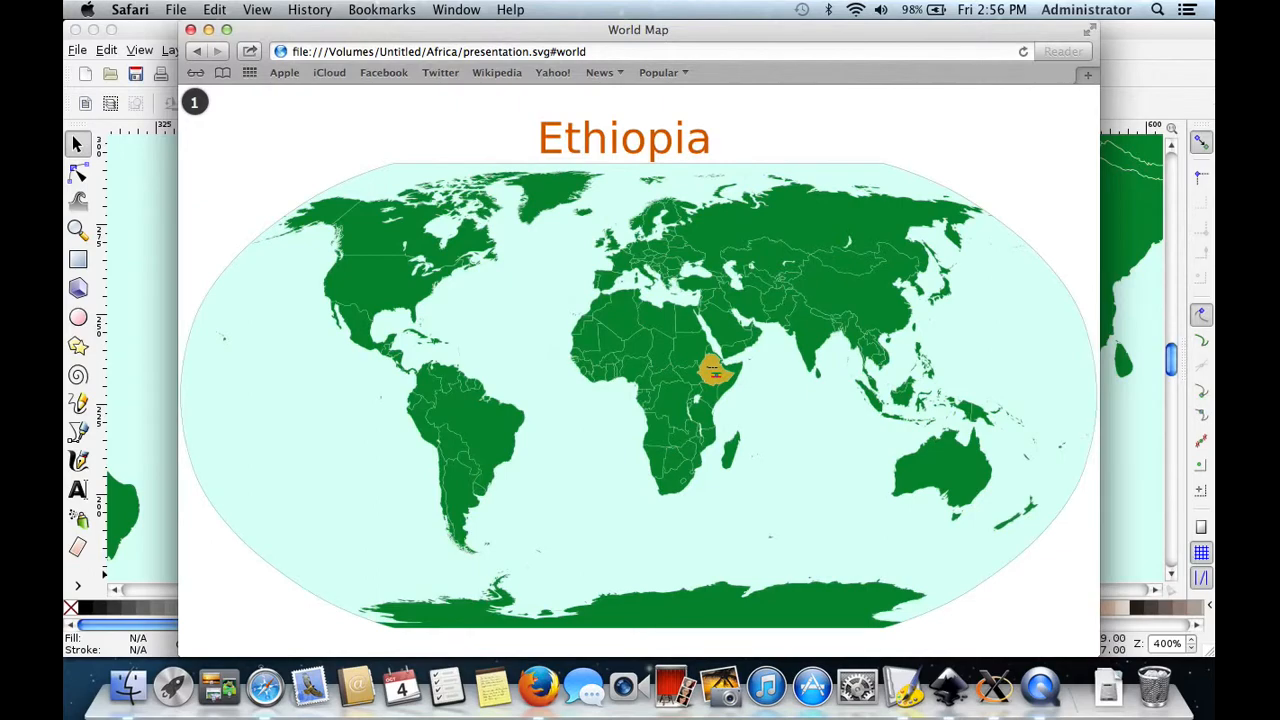
{"action": "key", "text": "Right"}
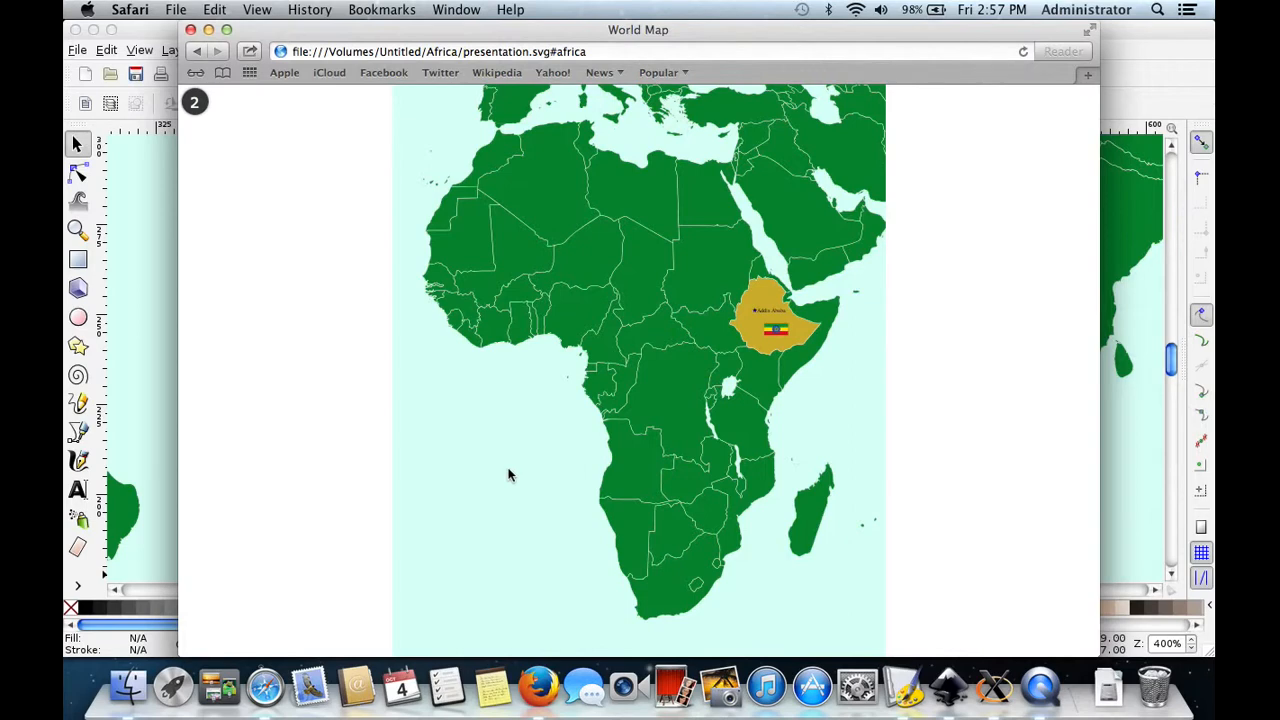
{"action": "key", "text": "Right"}
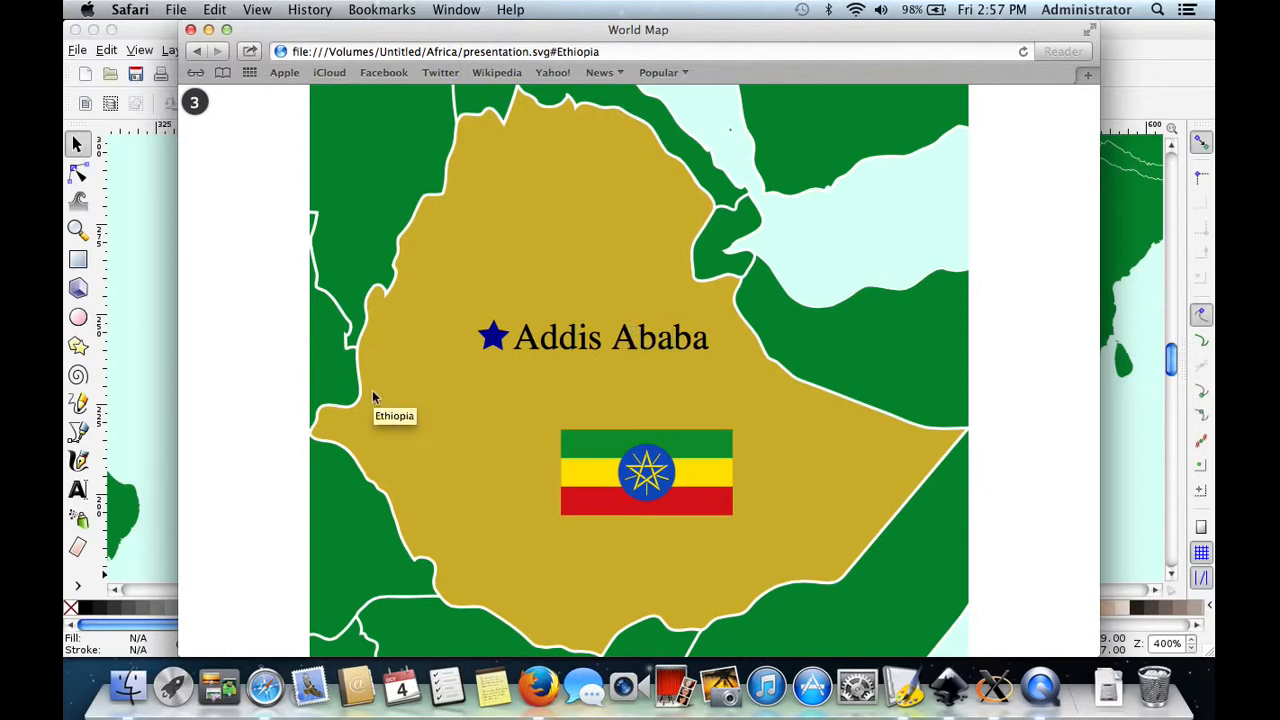
Step: Switch to Inkscape, set the Africa frame's transition zoom to 30% in Sozi, and save the document
{"action": "left_click", "coordinate": [143, 360]}
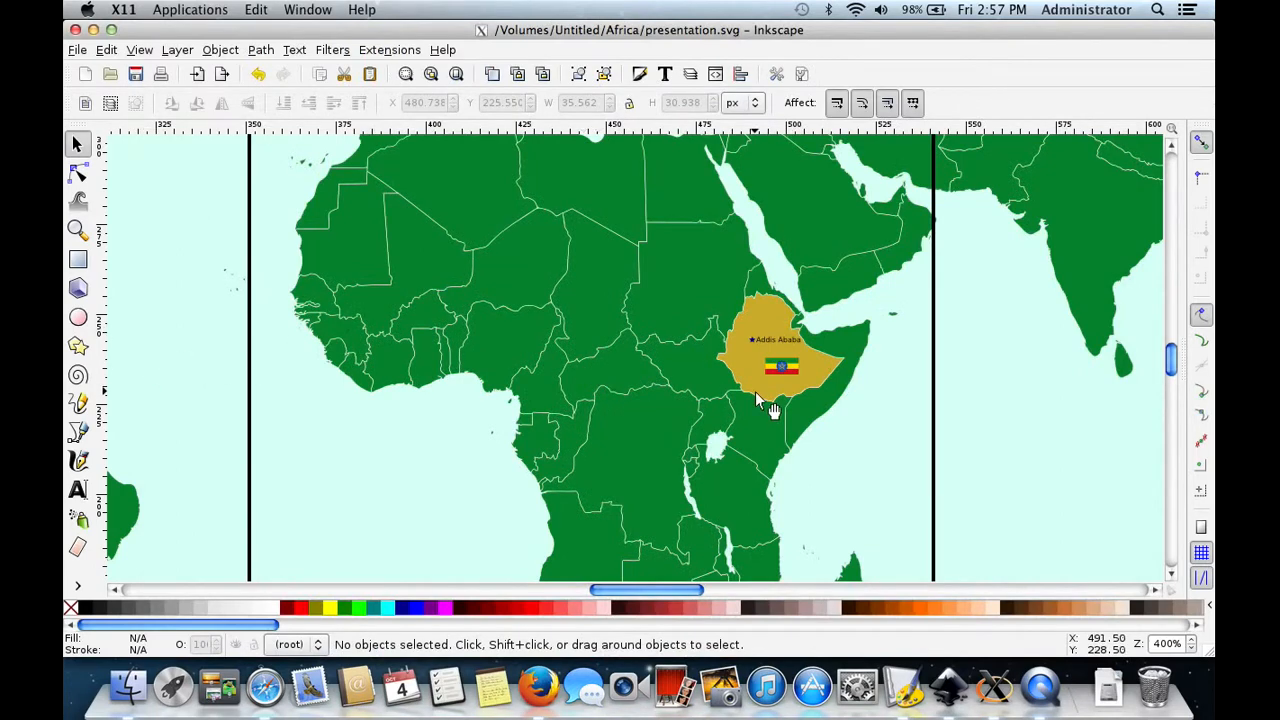
{"action": "left_click", "coordinate": [390, 50]}
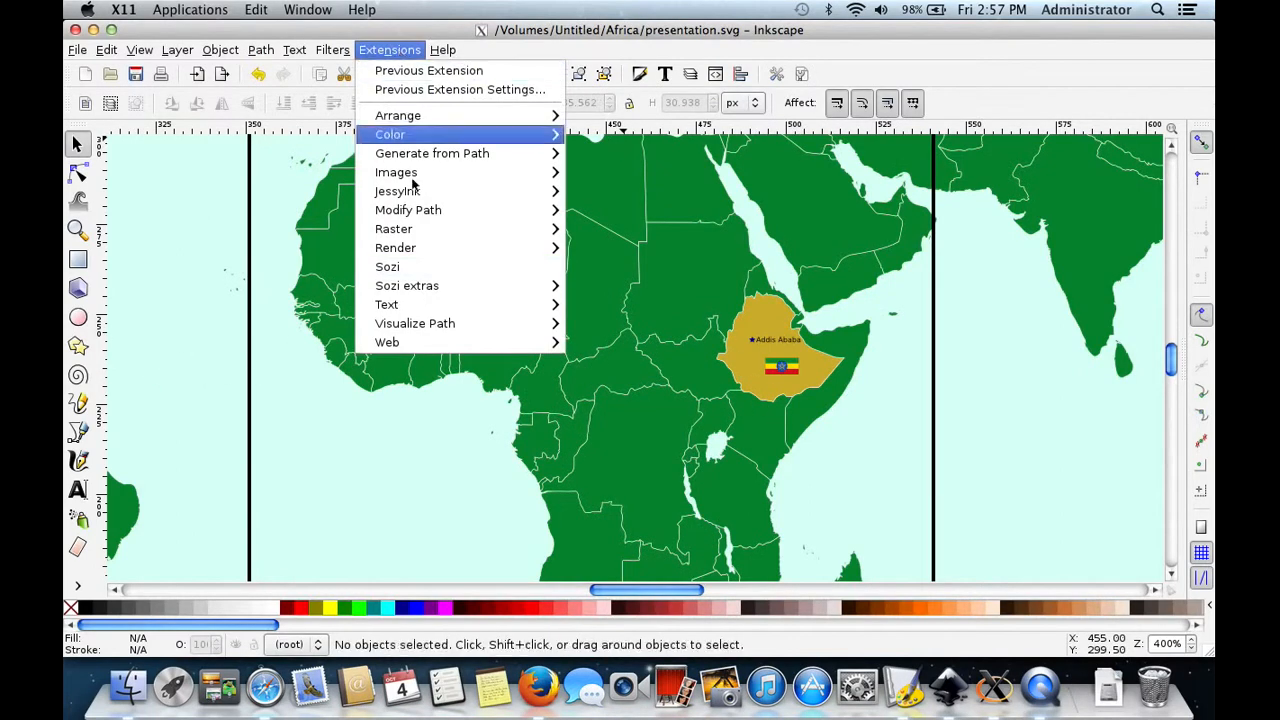
{"action": "left_click", "coordinate": [422, 272]}
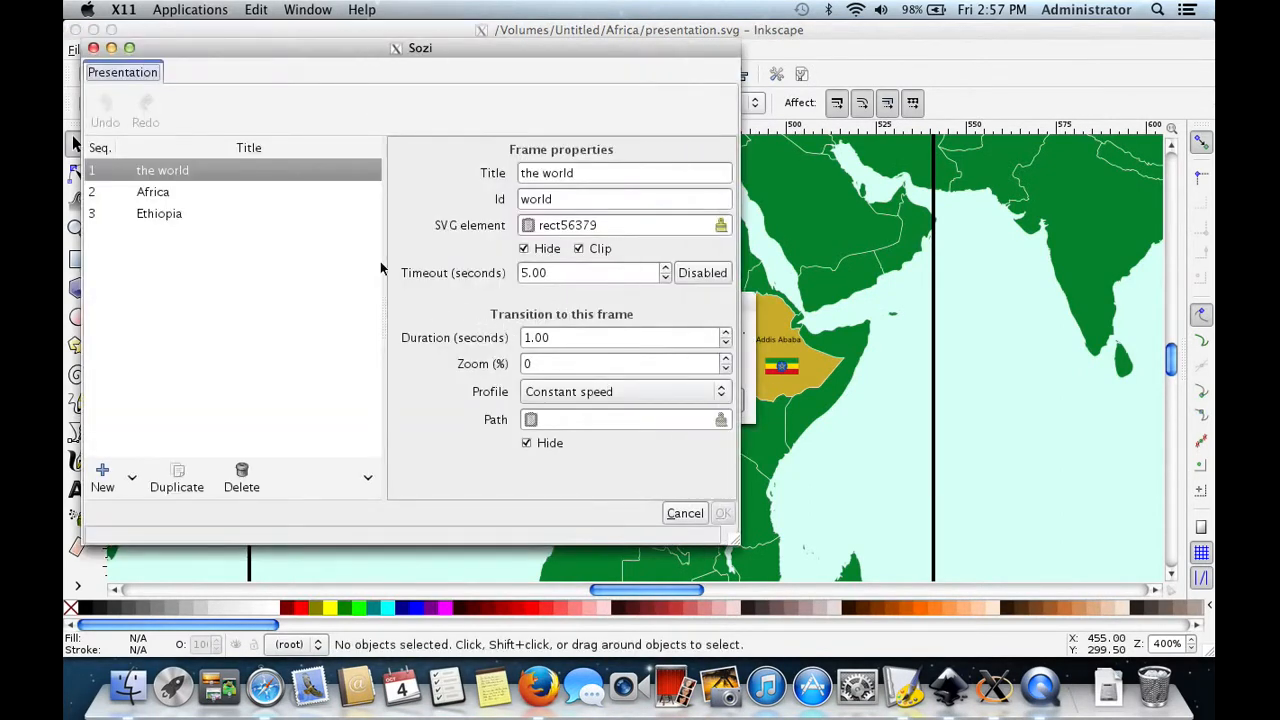
{"action": "left_click", "coordinate": [276, 197]}
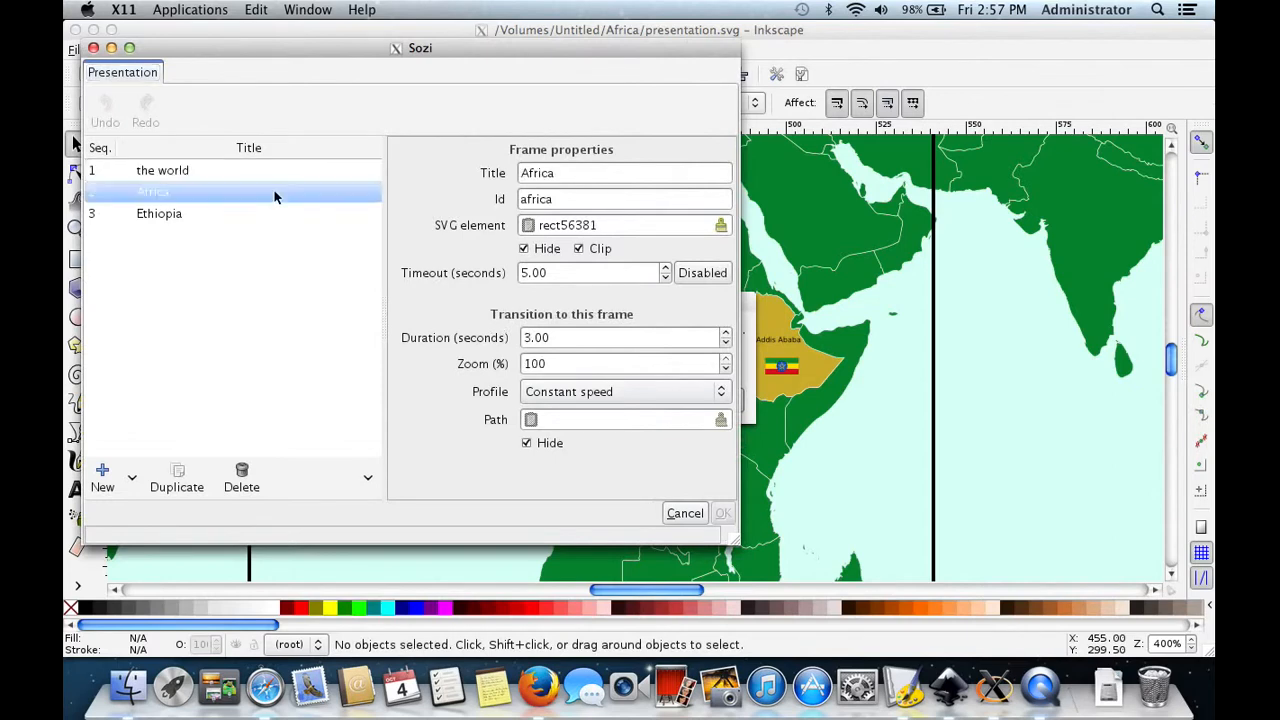
{"action": "left_click", "coordinate": [567, 369]}
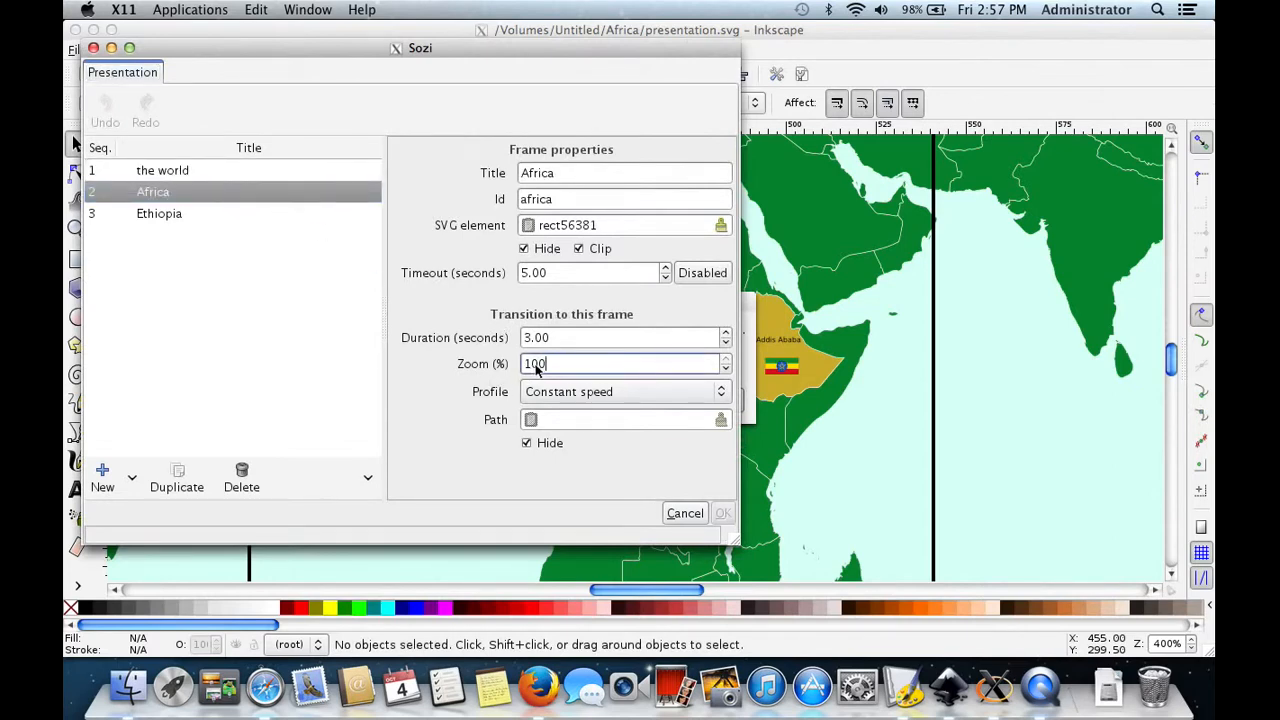
{"action": "left_click_drag", "start_coordinate": [529, 369], "coordinate": [522, 368]}
{"action": "type", "text": "30"}
{"action": "left_click", "coordinate": [627, 420]}
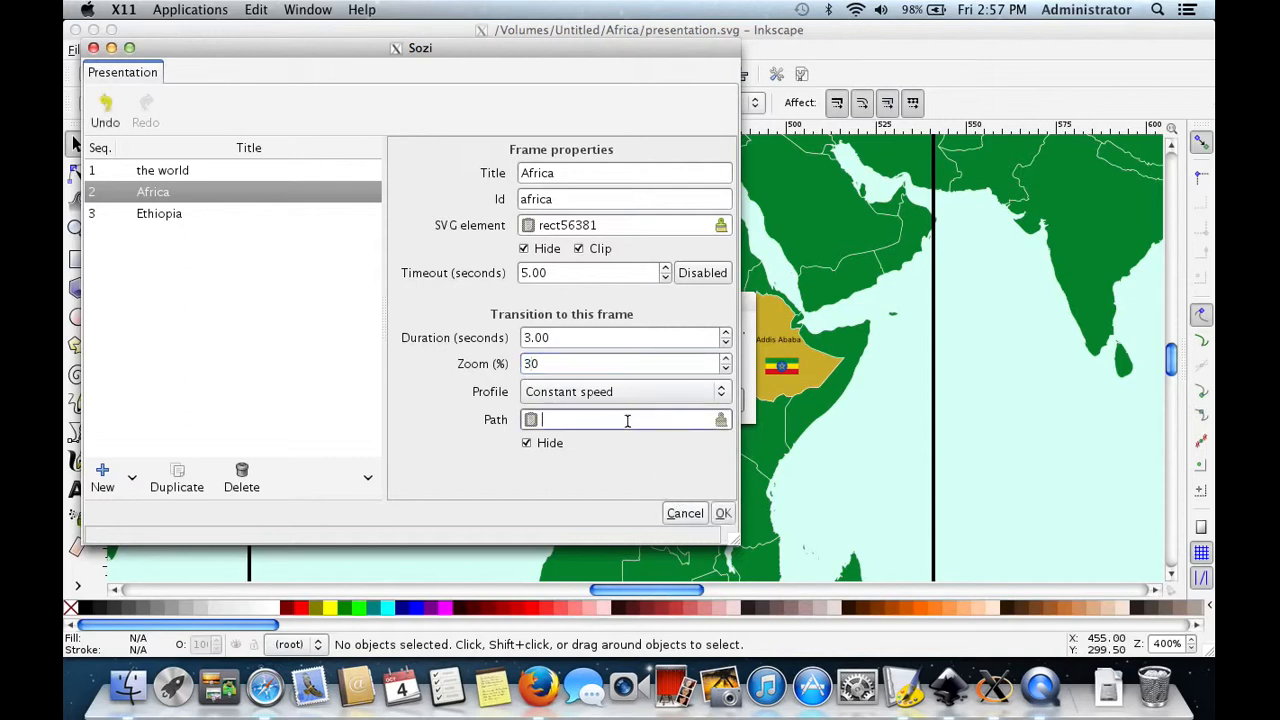
{"action": "left_click", "coordinate": [720, 513]}
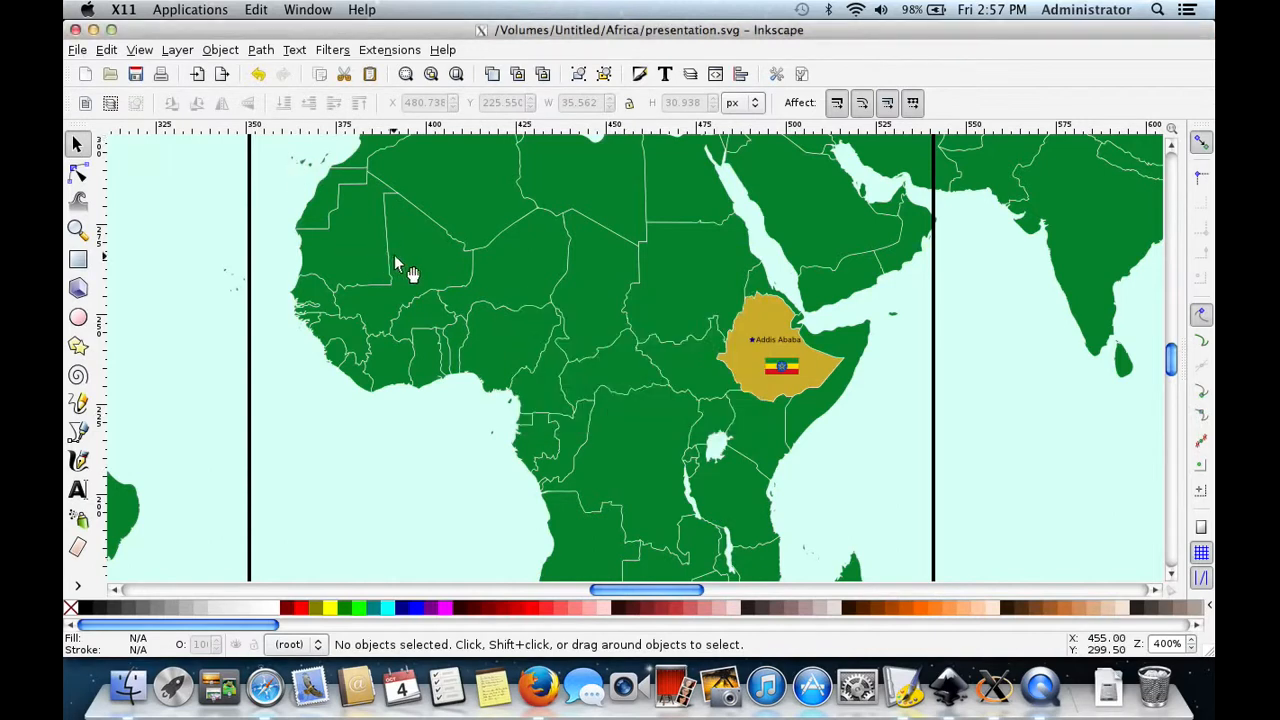
{"action": "left_click", "coordinate": [136, 79]}
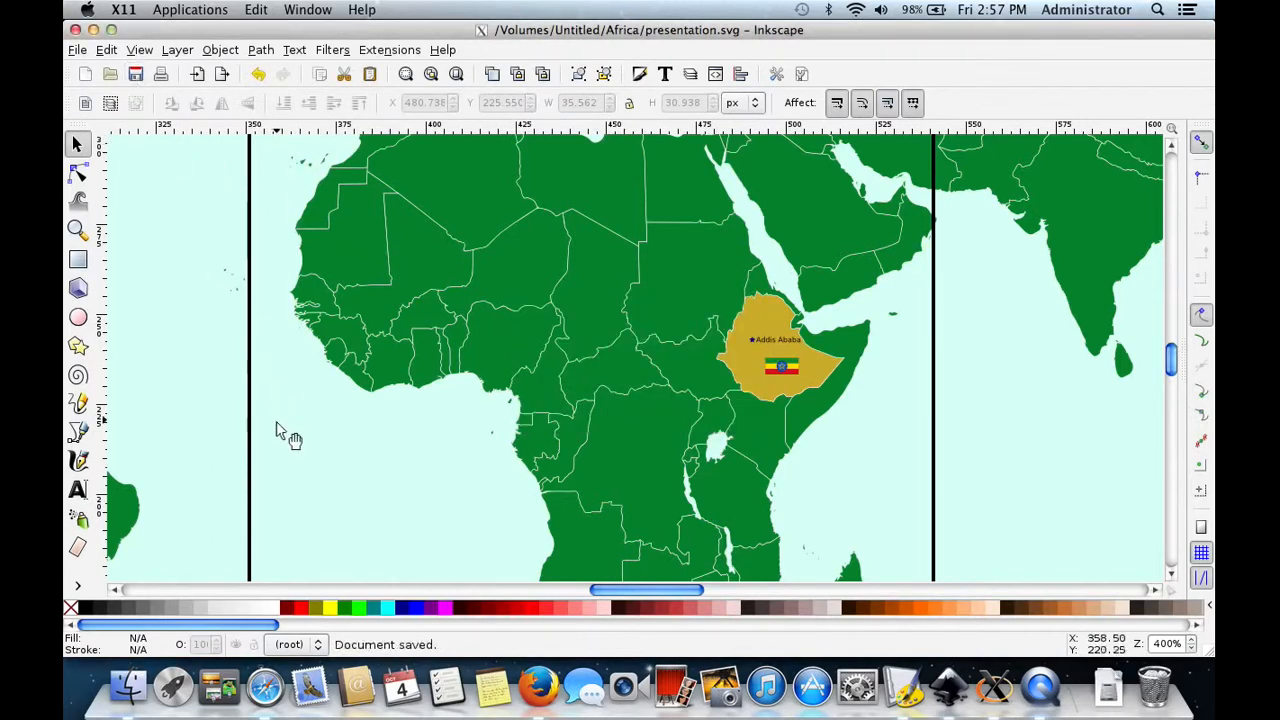
Step: Switch to Safari, reload presentation.svg without the #Ethiopia suffix in its address, and advance from the world frame to Africa
{"action": "left_click", "coordinate": [265, 688]}
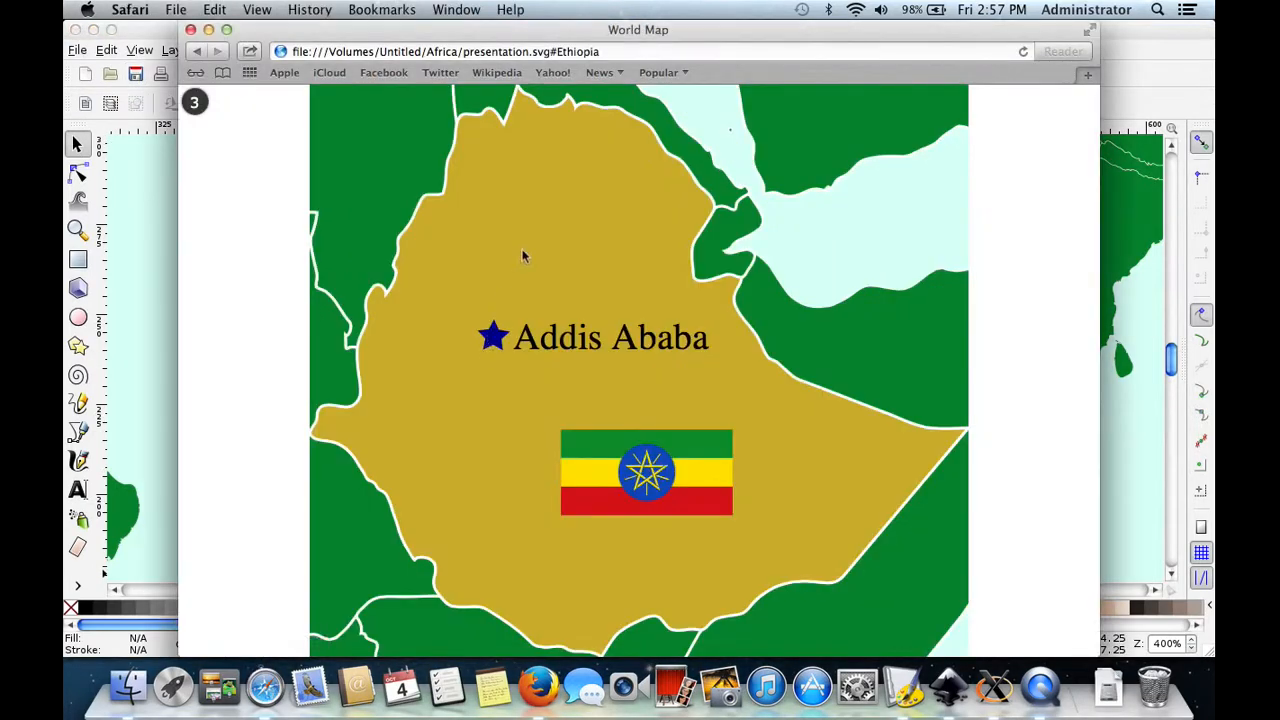
{"action": "left_click", "coordinate": [560, 54]}
{"action": "left_click_drag", "start_coordinate": [556, 57], "coordinate": [648, 70]}
{"action": "key", "text": "BackSpace"}
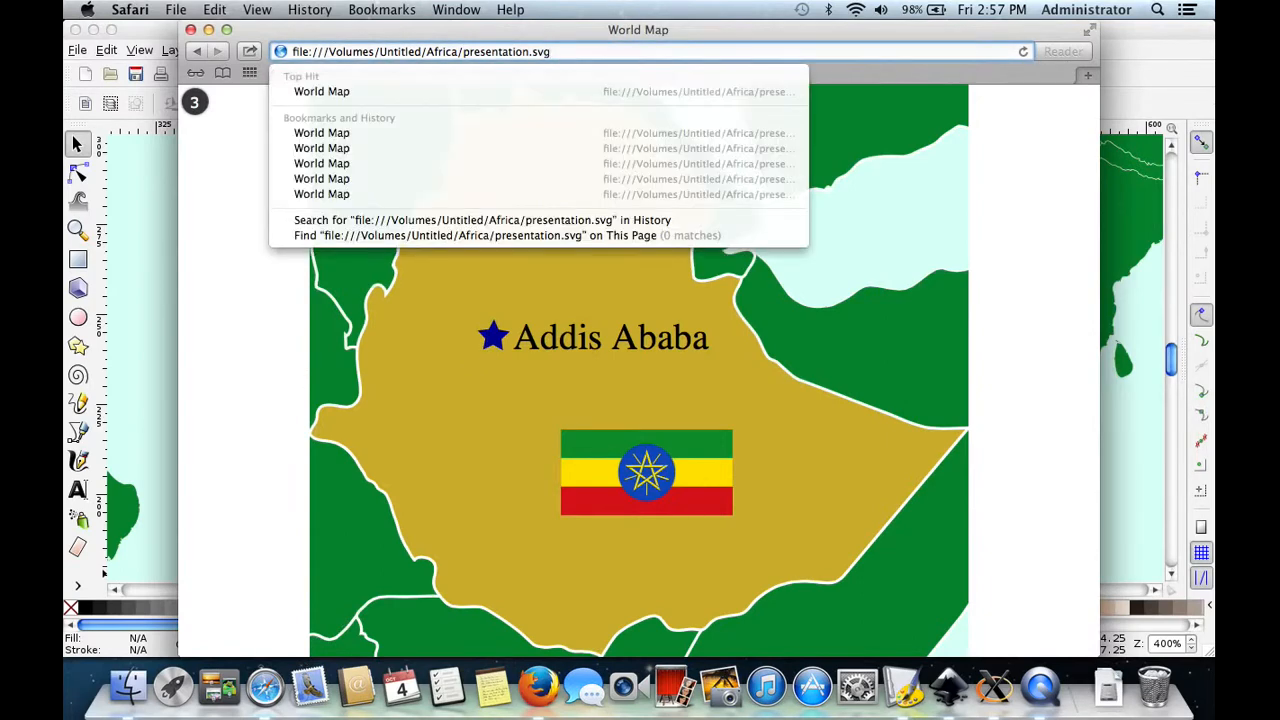
{"action": "key", "text": "Return"}
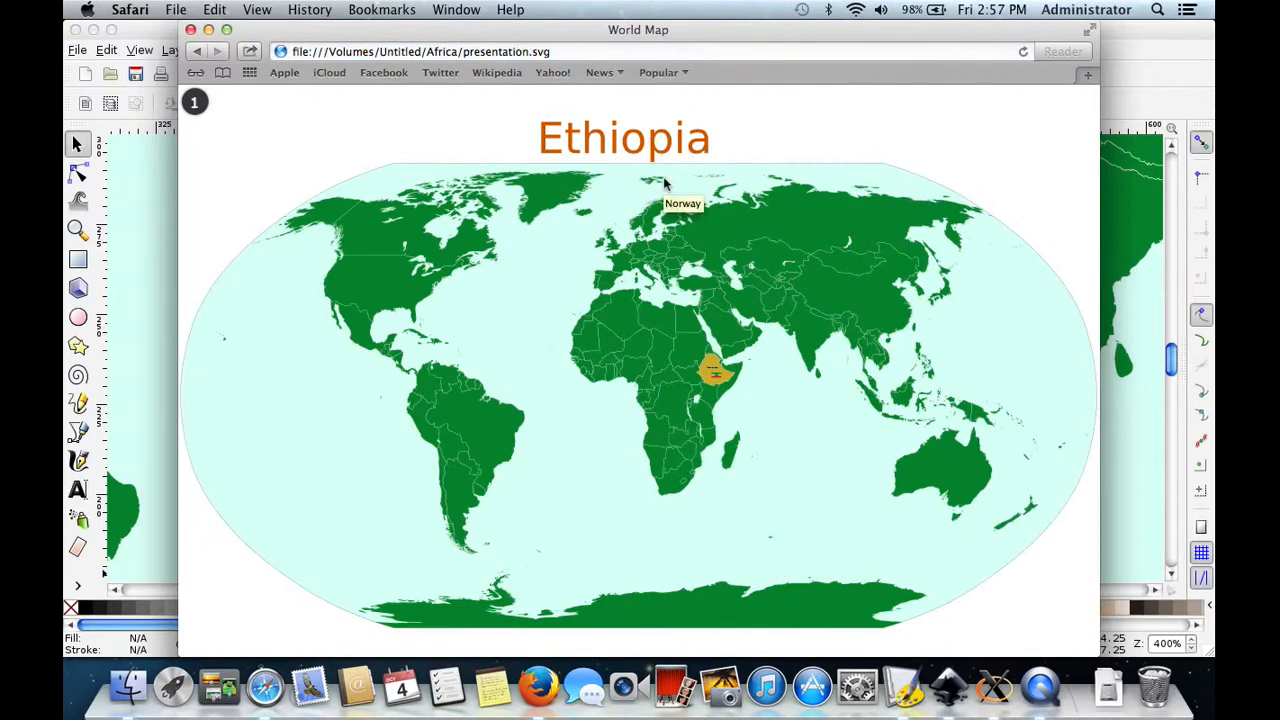
{"action": "key", "text": "Right"}
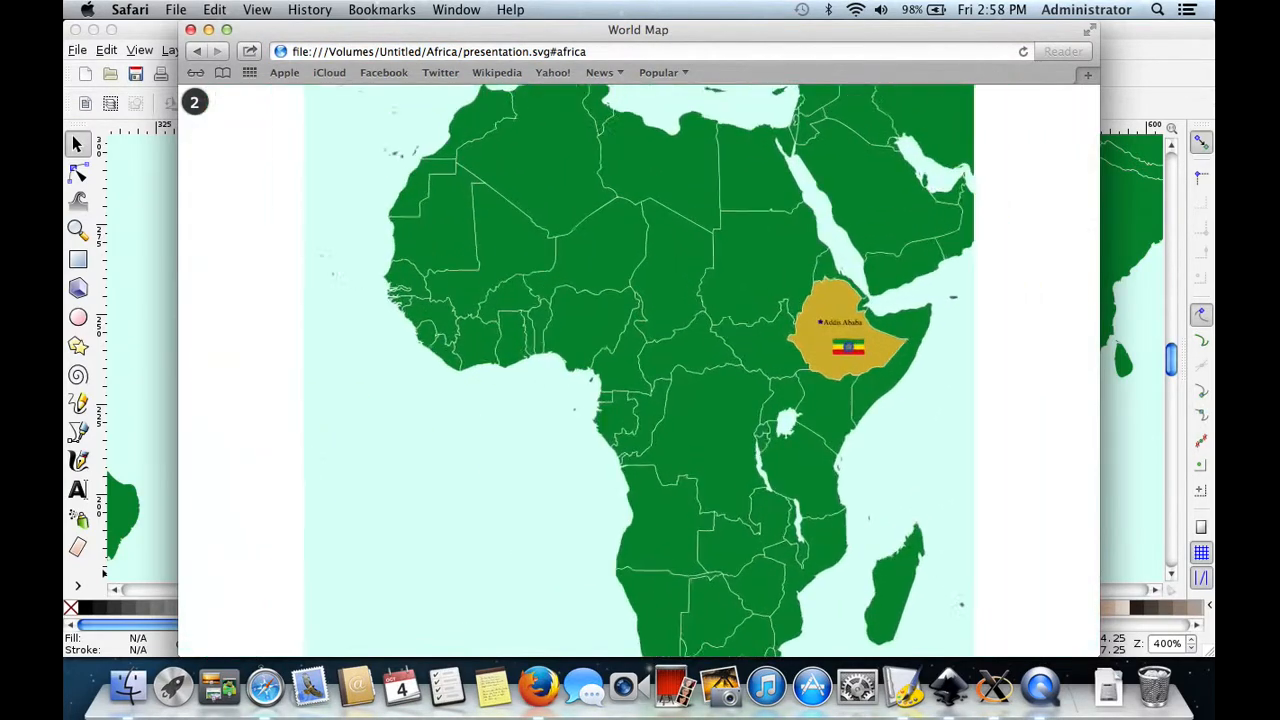